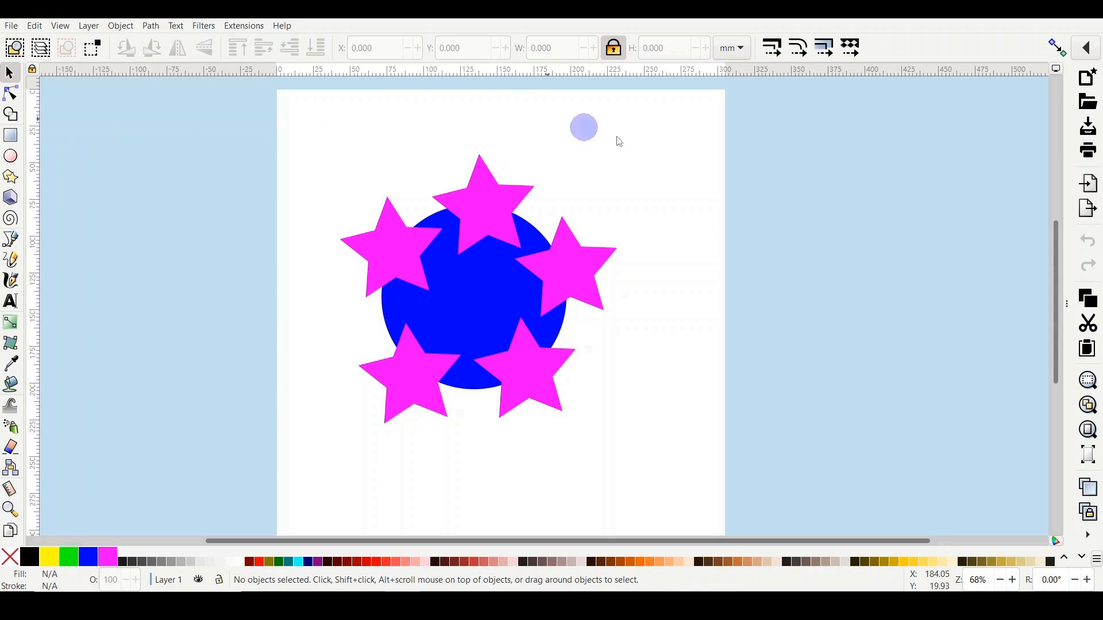
Select the group of stars and circle and open it in the Shape Builder with the add operation
drag(693, 156, 241, 463)
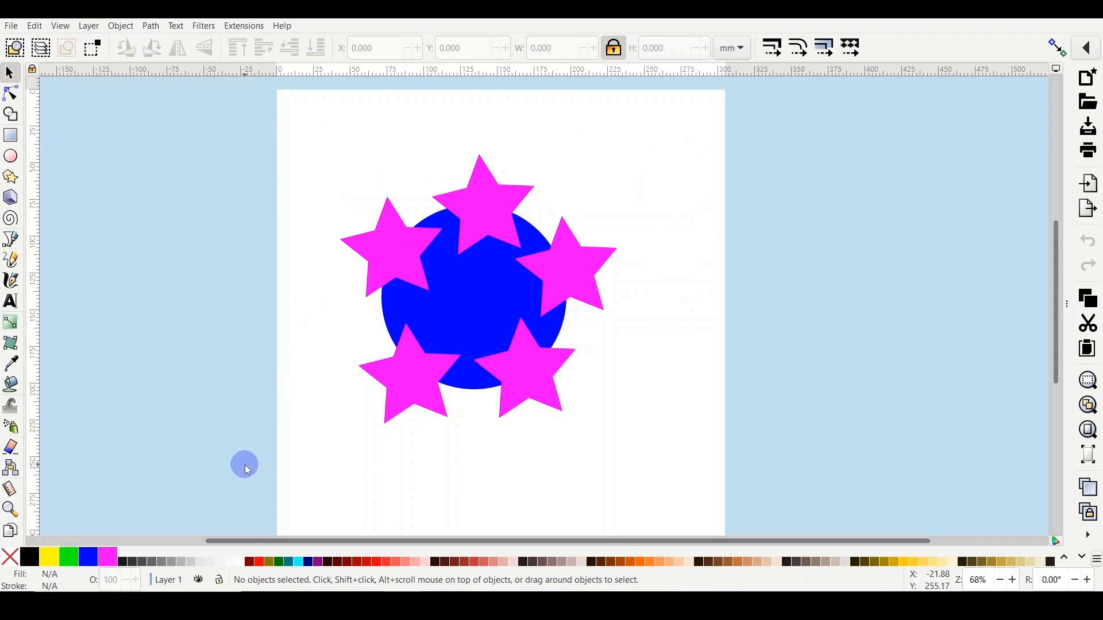
click(11, 115)
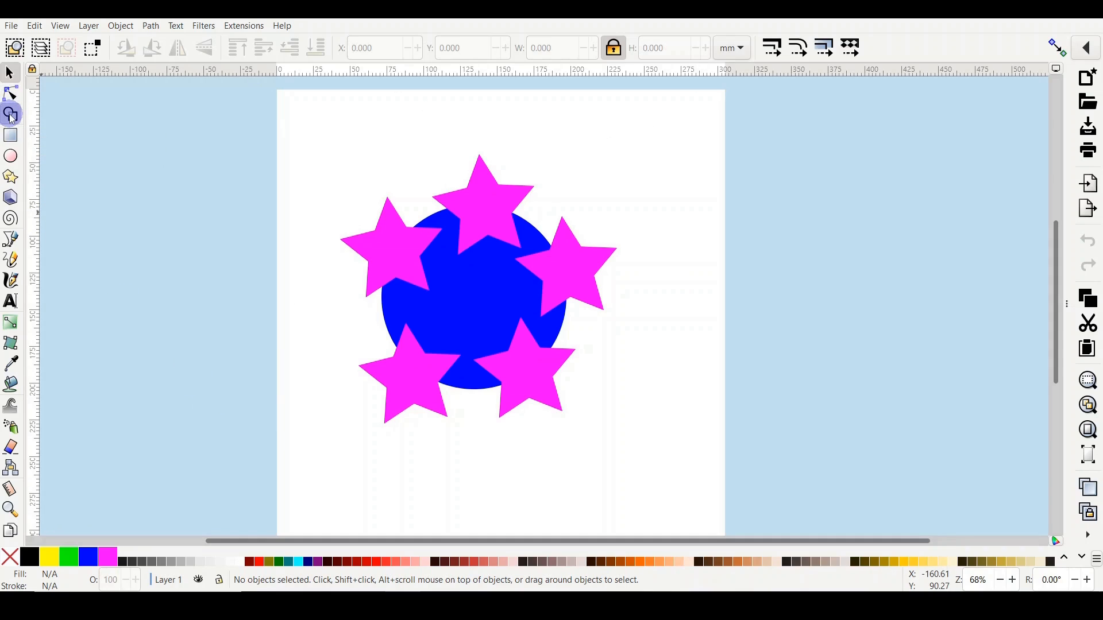
click(221, 131)
drag(691, 152, 173, 482)
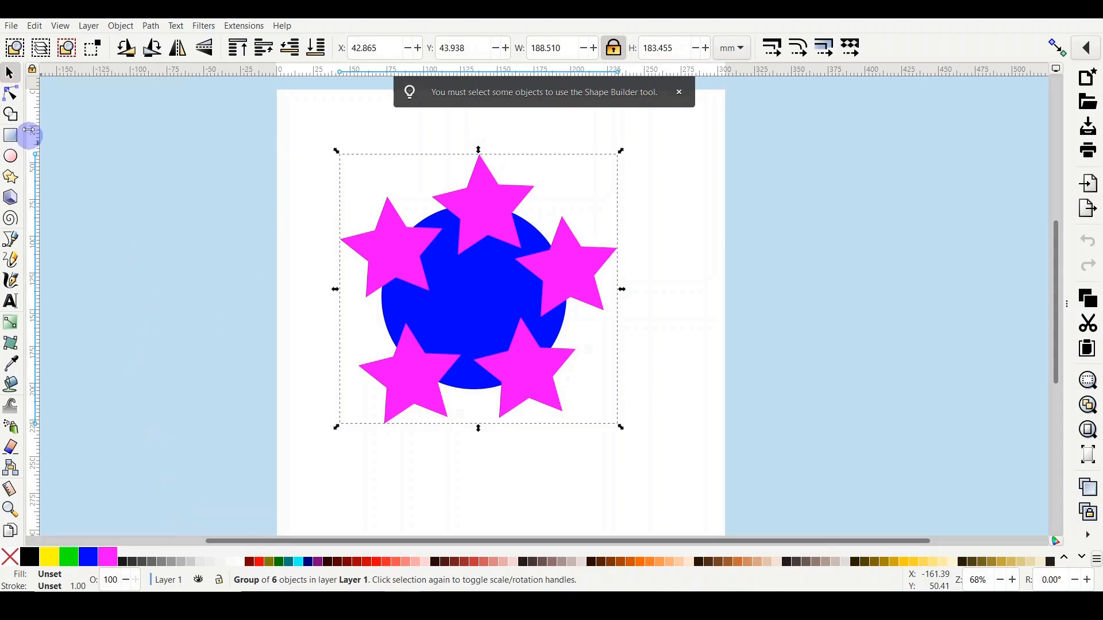
click(12, 114)
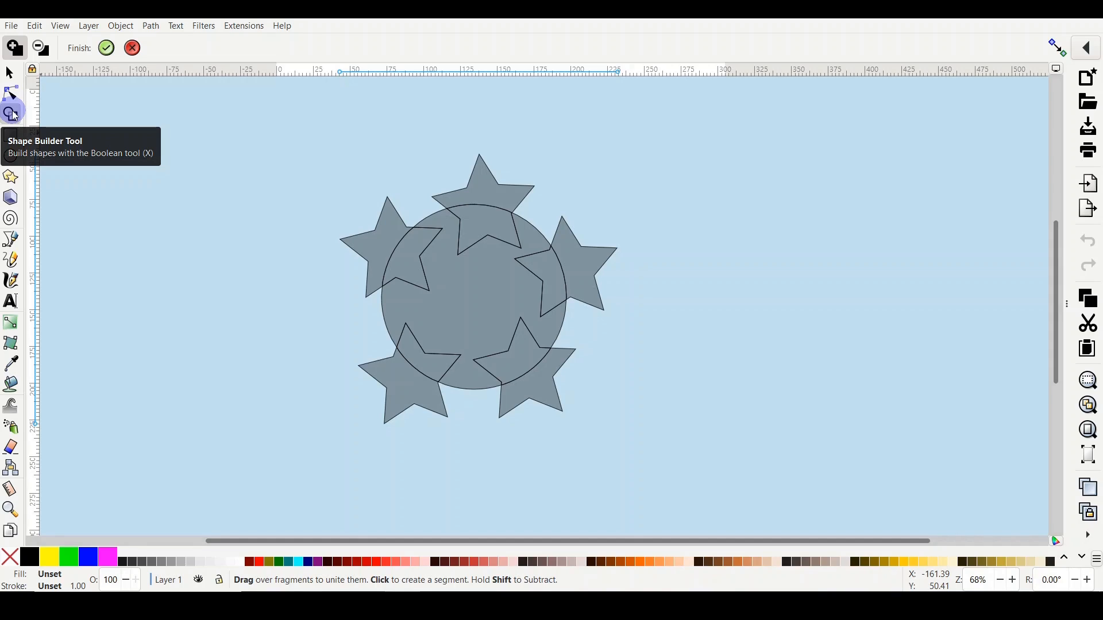
click(9, 57)
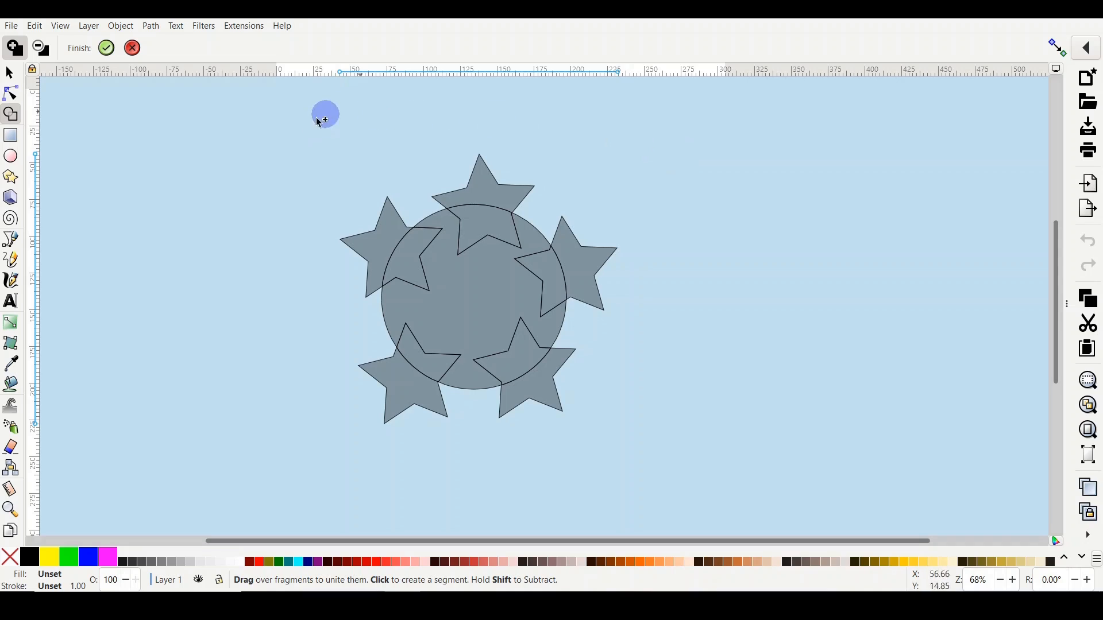
click(12, 46)
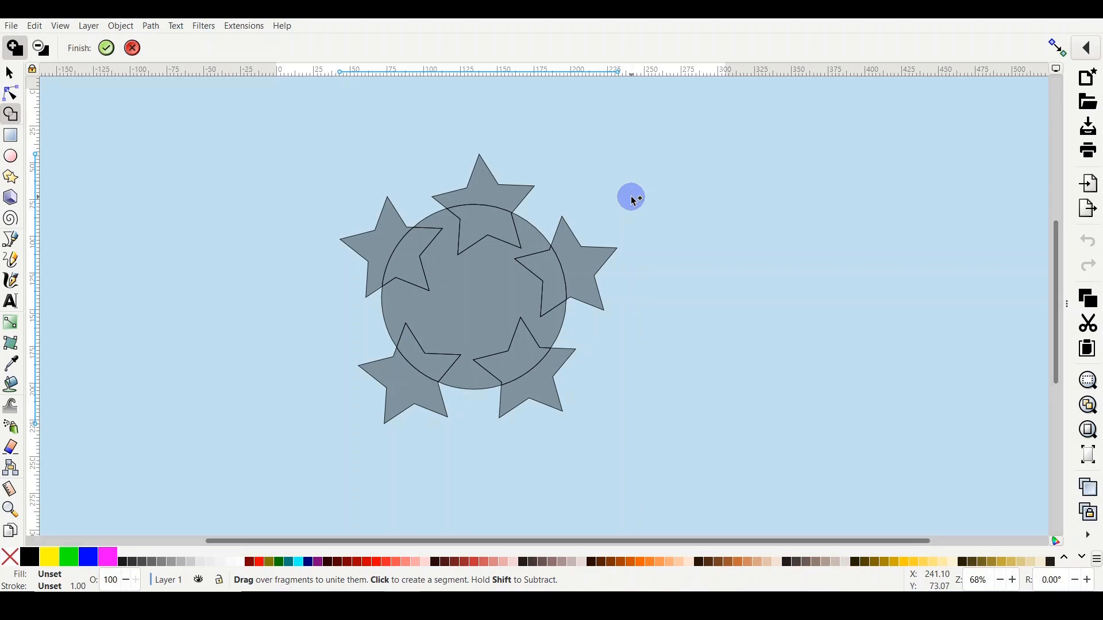
Keep the five outer star fragments and the circle's central fragment, apply the Shape Builder result, and unite the pieces into one path
click(588, 268)
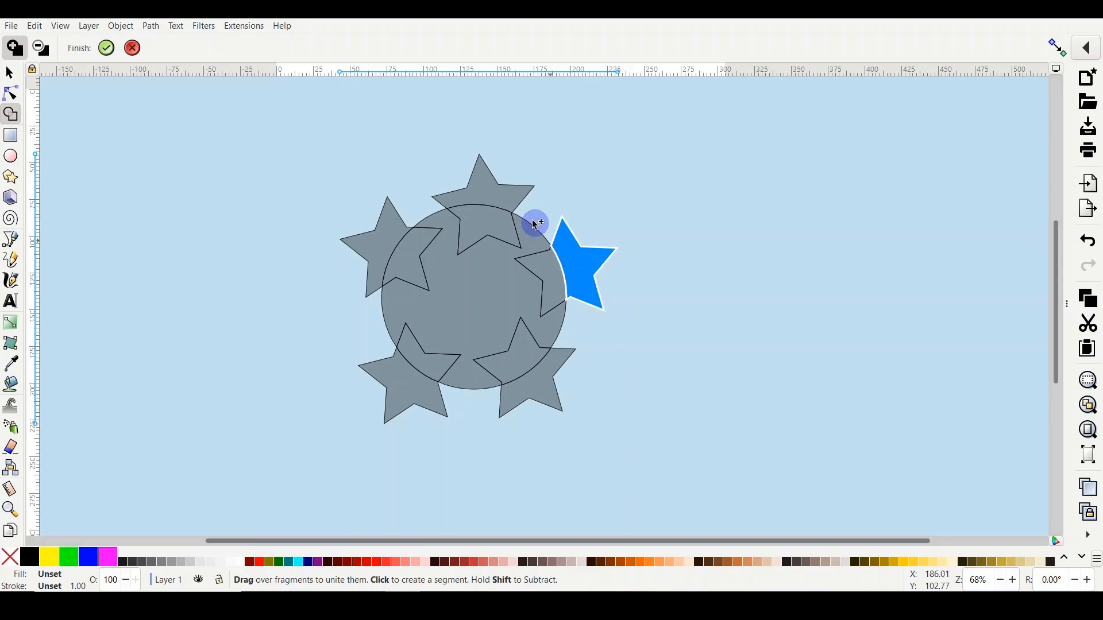
click(501, 197)
click(386, 237)
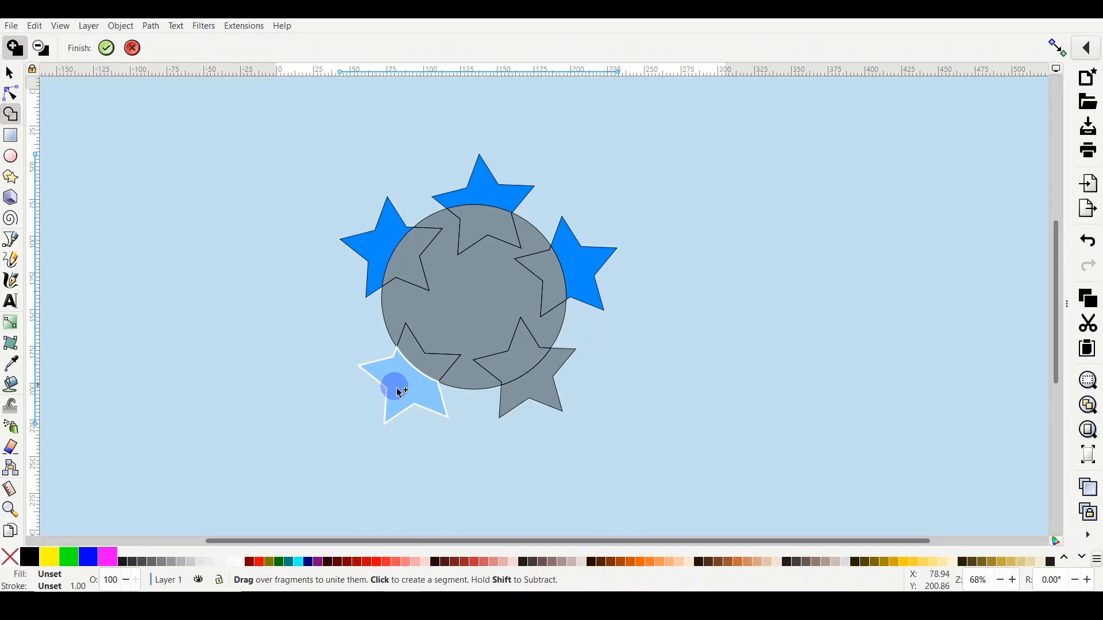
click(394, 387)
click(506, 405)
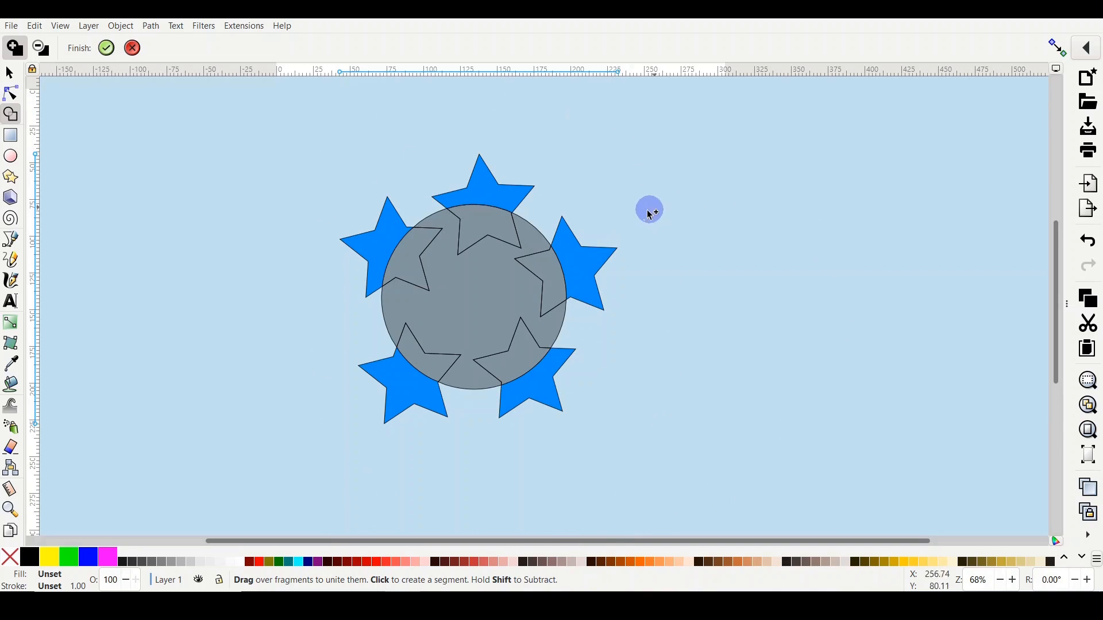
click(493, 303)
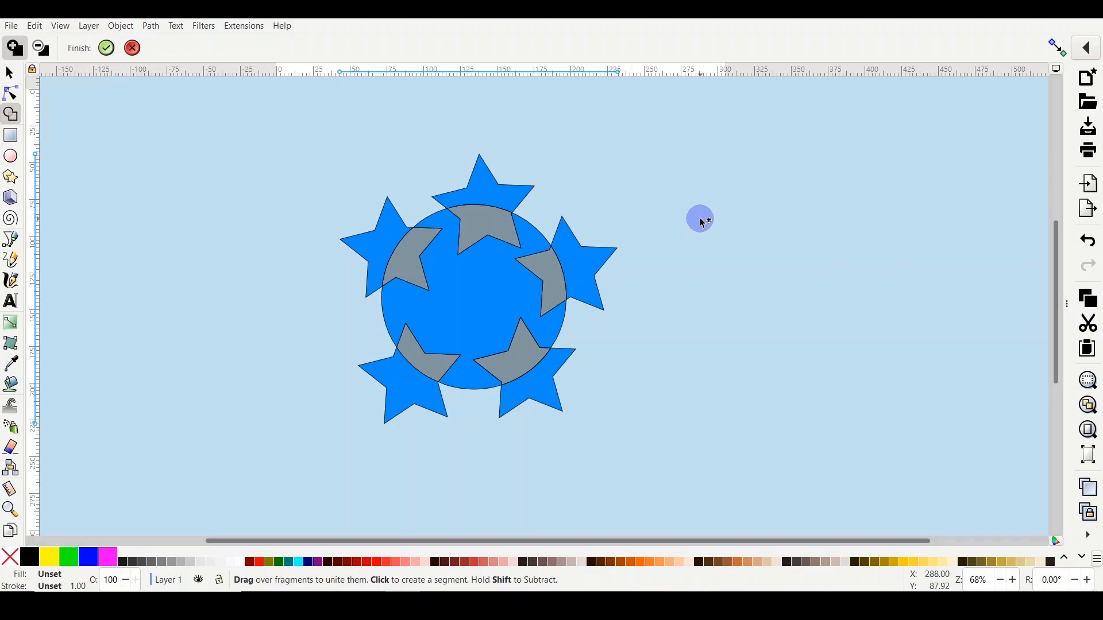
click(107, 48)
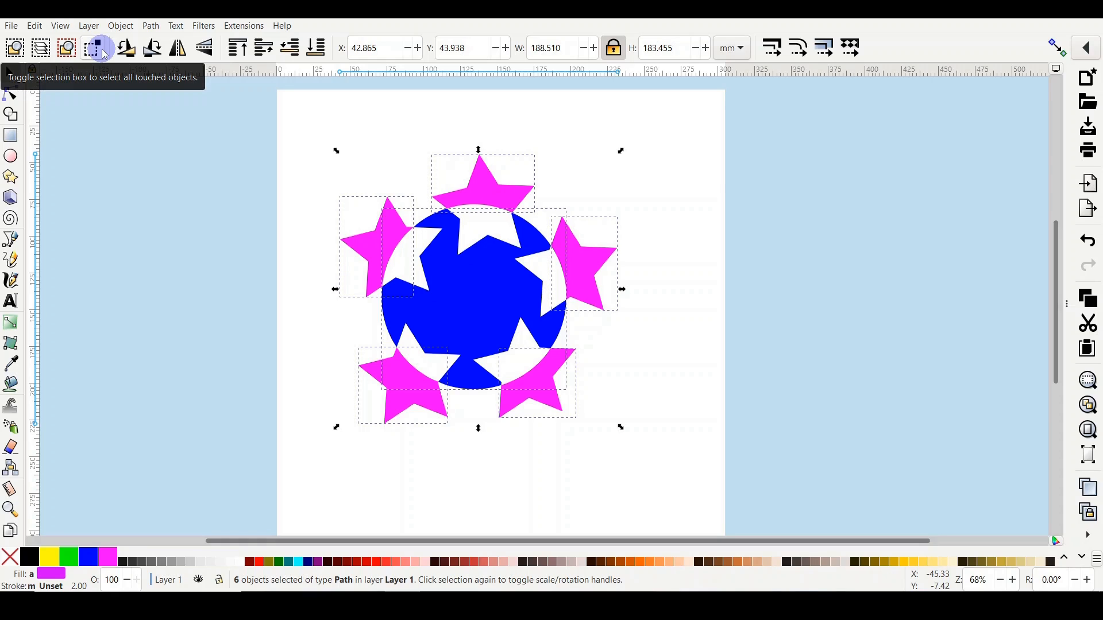
click(158, 26)
click(157, 92)
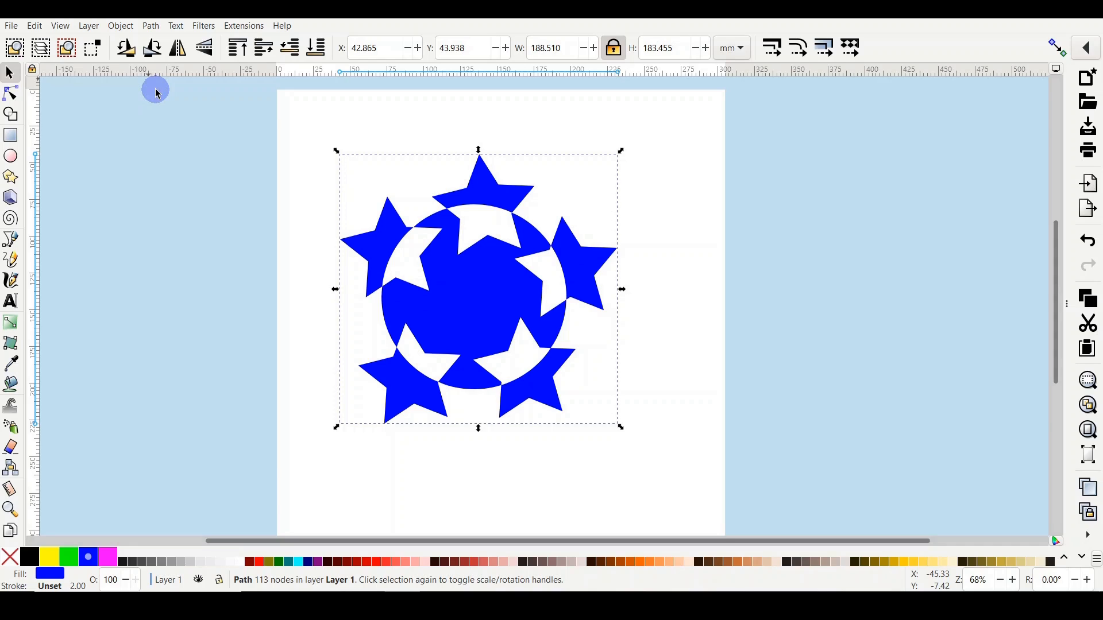
Undo the union and the Shape Builder edit to restore the original stars and circle
key(ctrl+z)
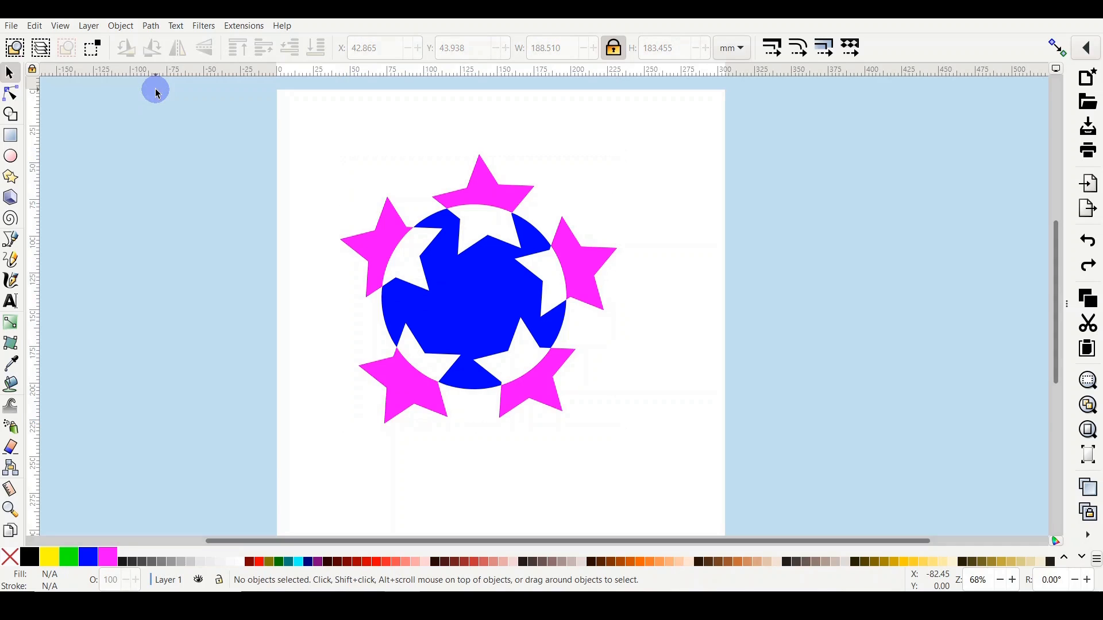
key(ctrl+z)
key(ctrl+z)
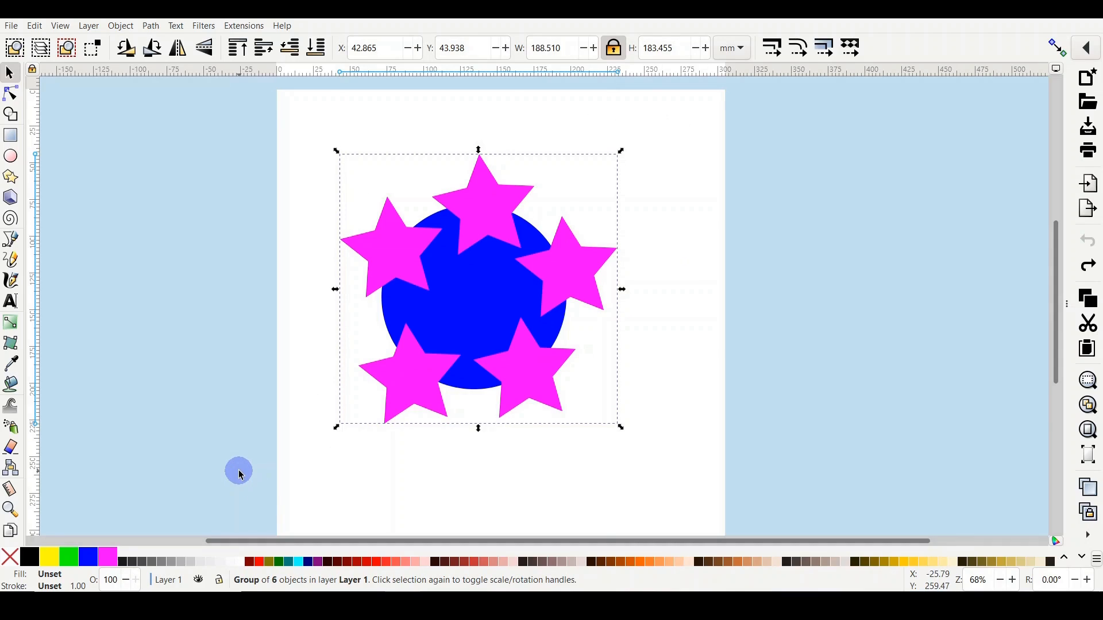
Cut the right-hand star out of the design and merge the circle with the remaining stars using the Shape Builder
key(x)
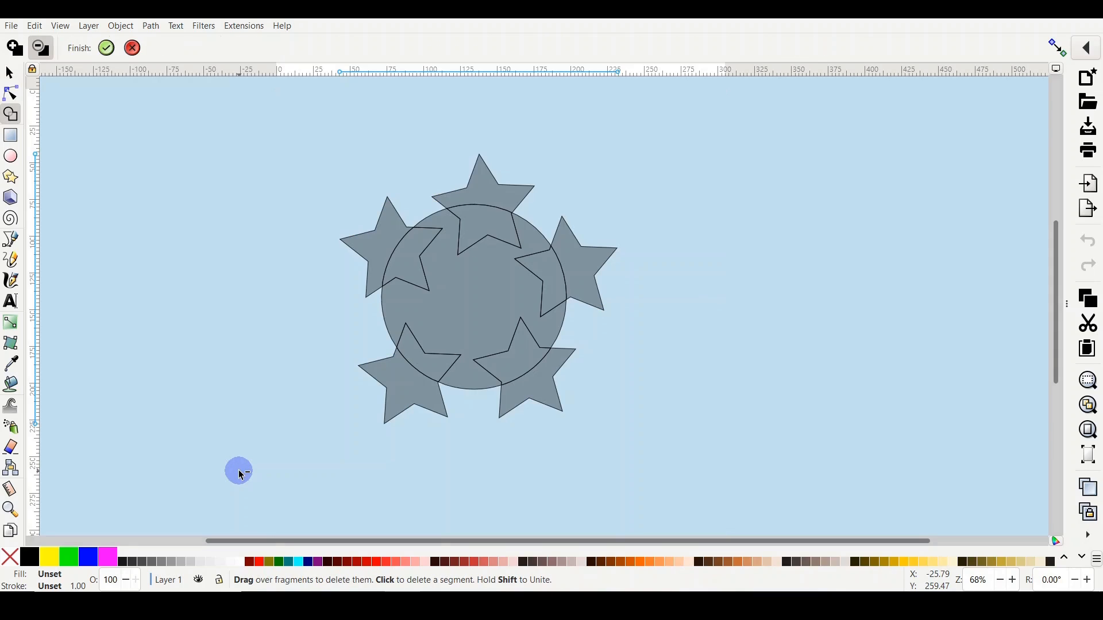
click(38, 48)
mouse_move(461, 195)
mouse_down()
mouse_move(543, 285)
mouse_move(376, 250)
mouse_move(534, 340)
mouse_move(551, 310)
mouse_up()
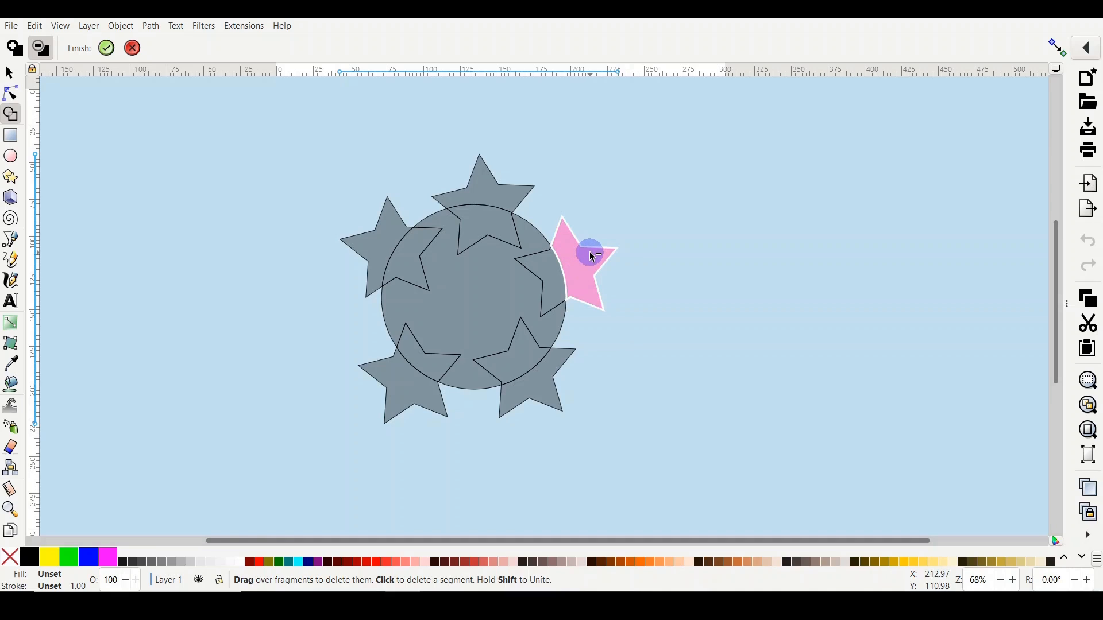
drag(588, 253, 530, 289)
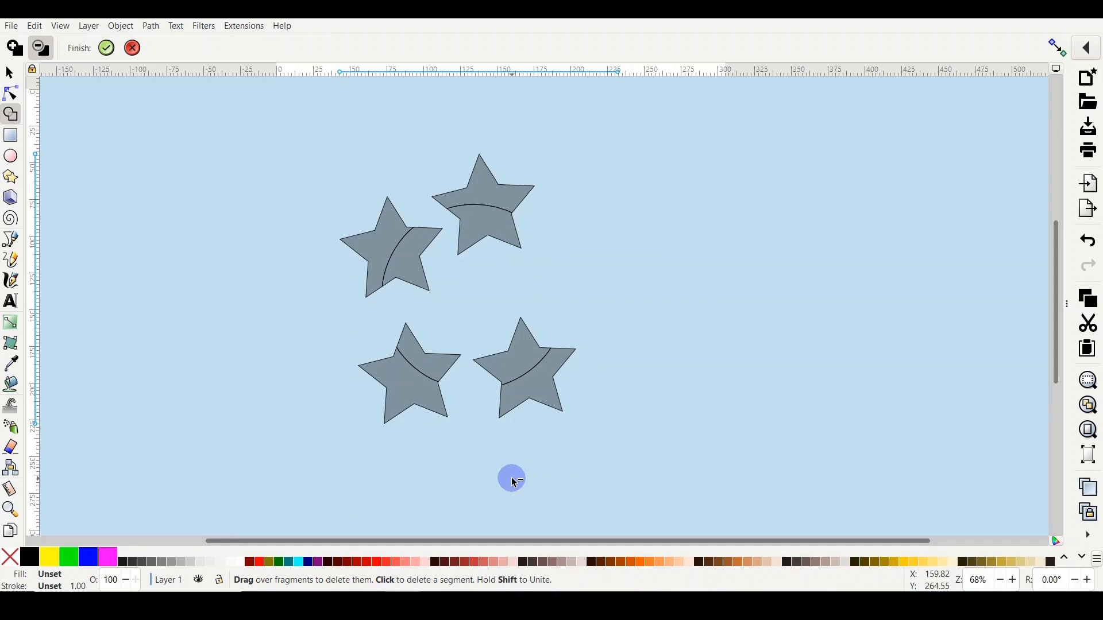
key(Return)
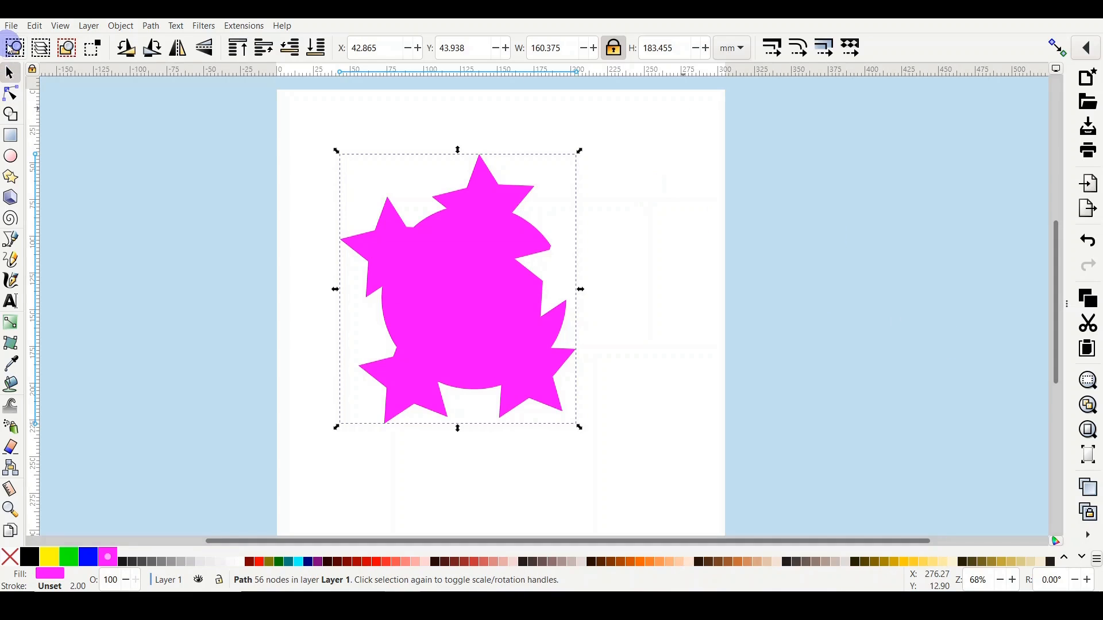
Create a new document from the Celtic Knot Shape Builder template and collapse the docked Fill and Stroke dialog
click(11, 26)
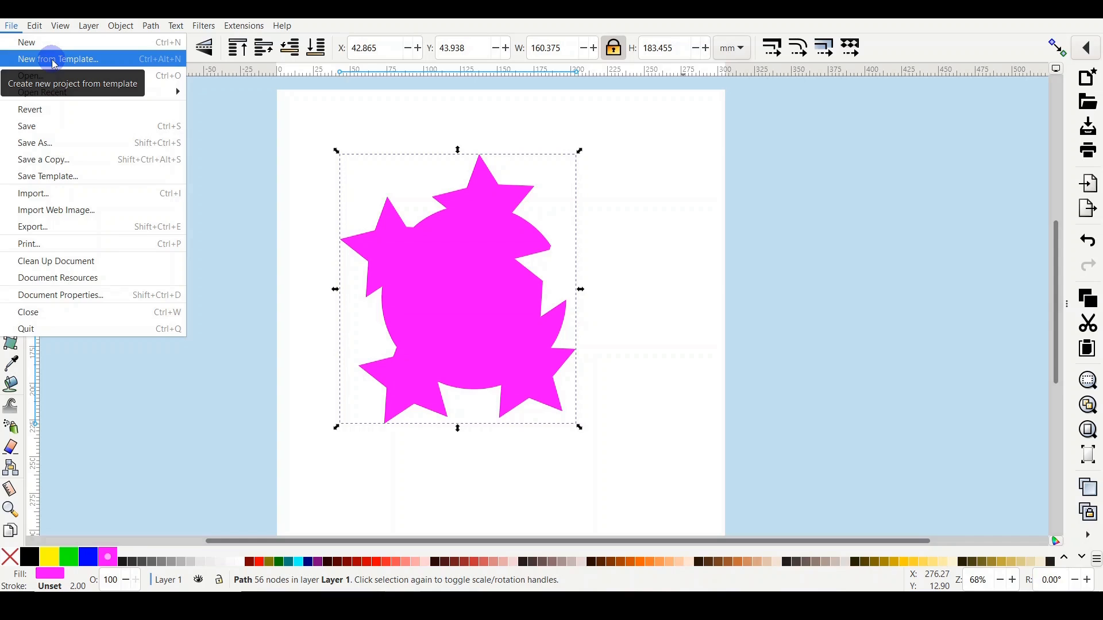
click(54, 60)
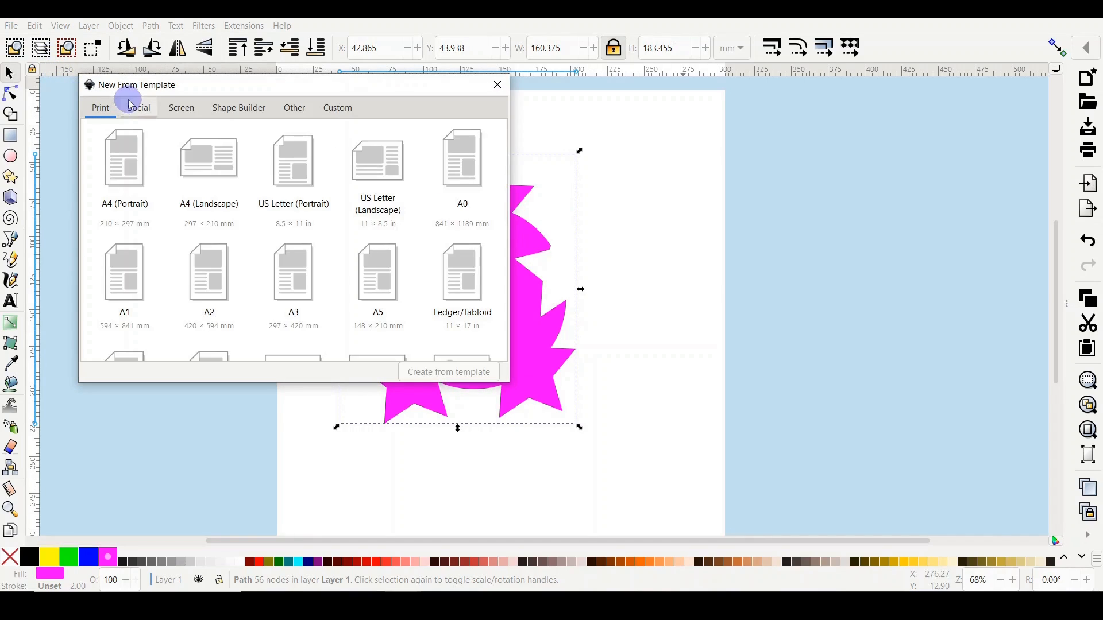
click(242, 108)
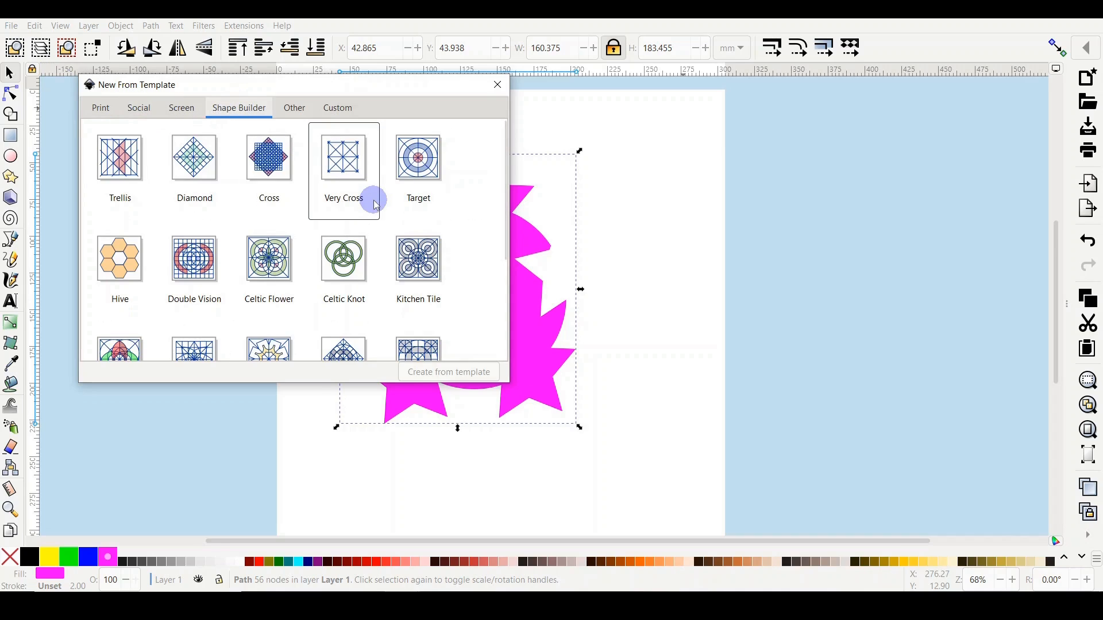
scroll(373, 204, down, 5)
scroll(376, 210, up, 3)
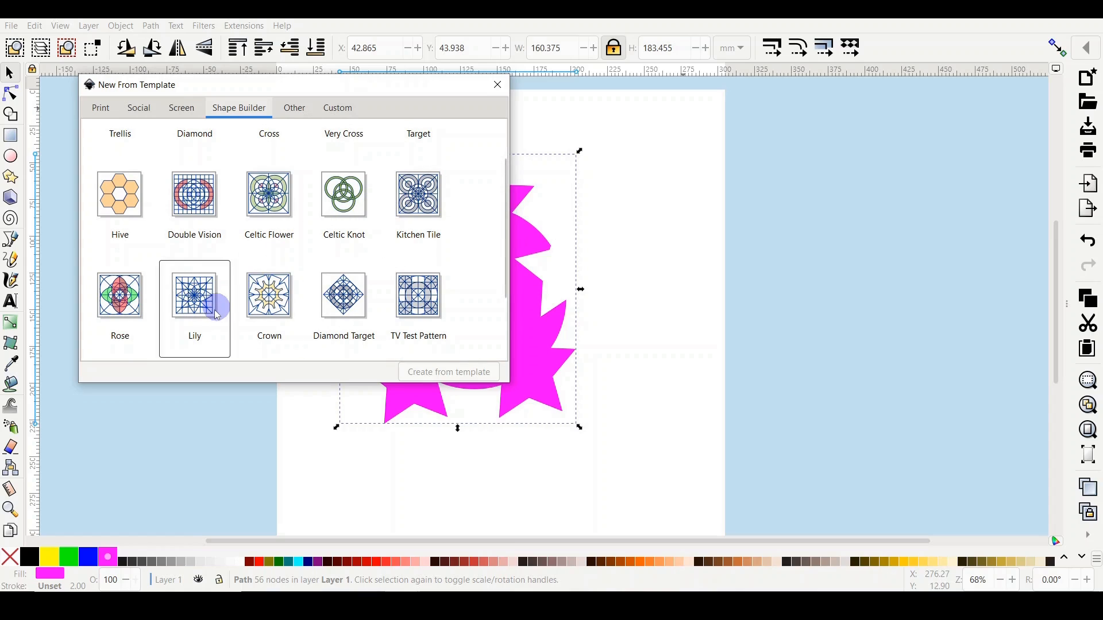
click(345, 204)
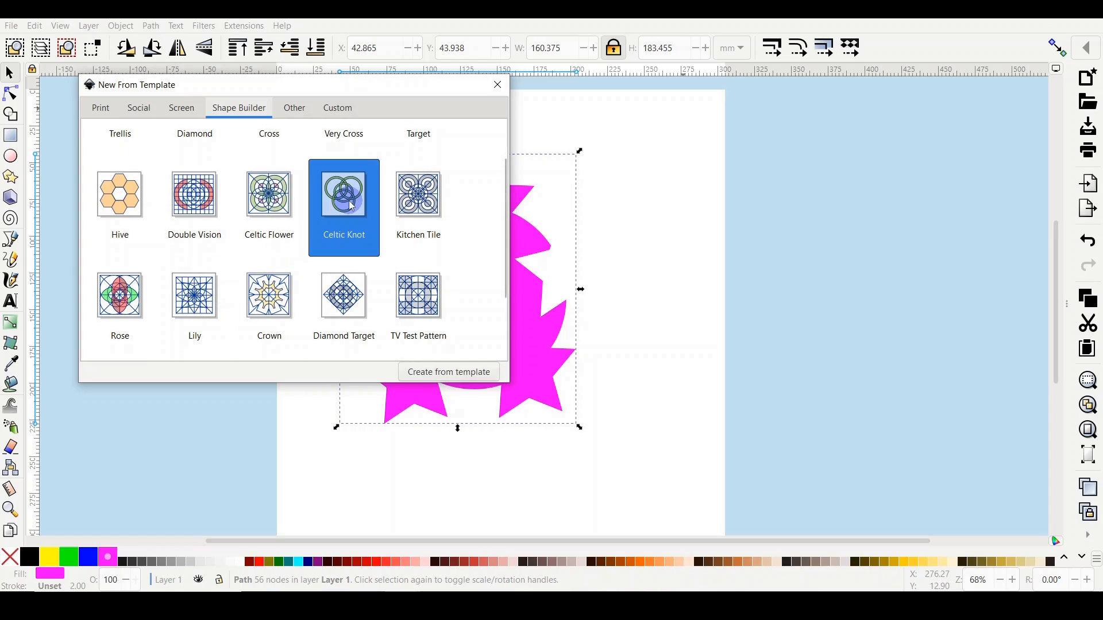
click(474, 375)
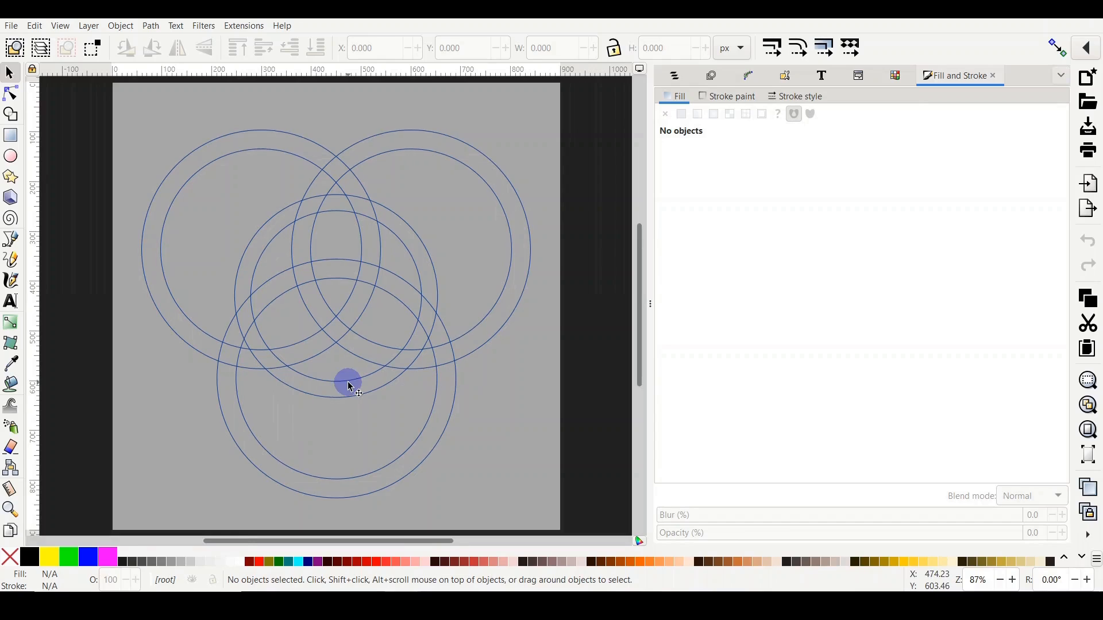
click(648, 307)
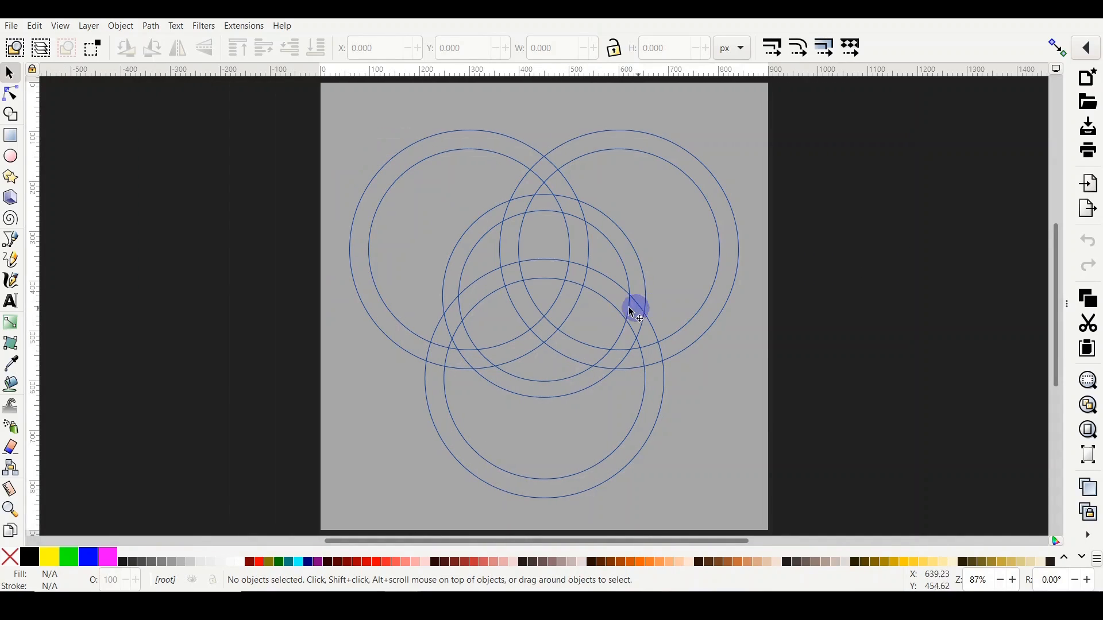
Paste a copy of the knot's circle group beyond the page's lower-right area and reselect the original group
click(553, 280)
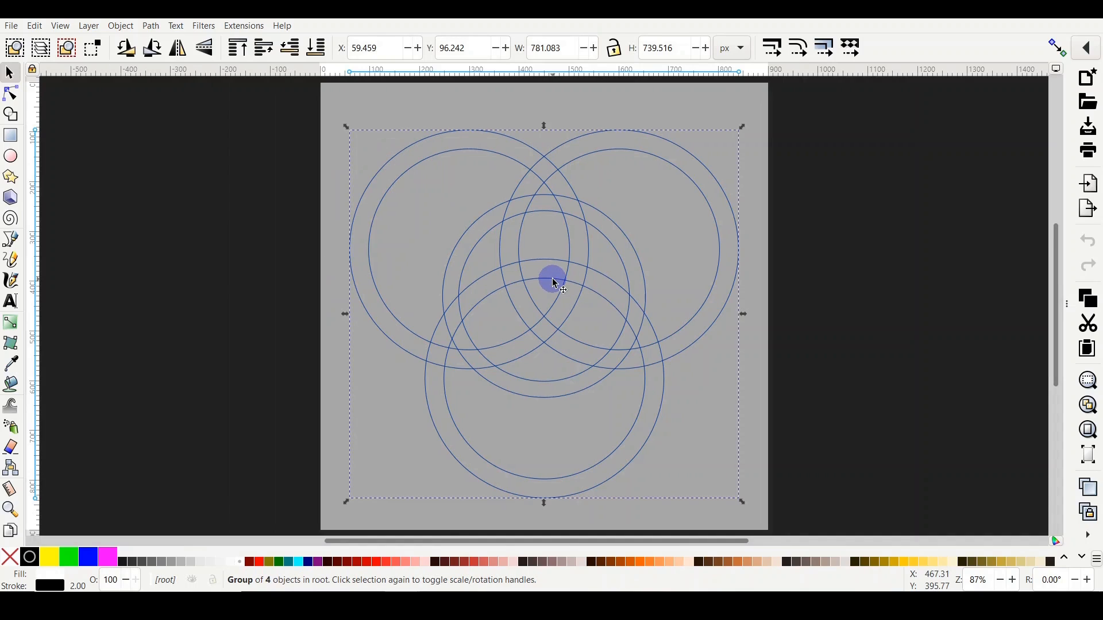
key(ctrl+v)
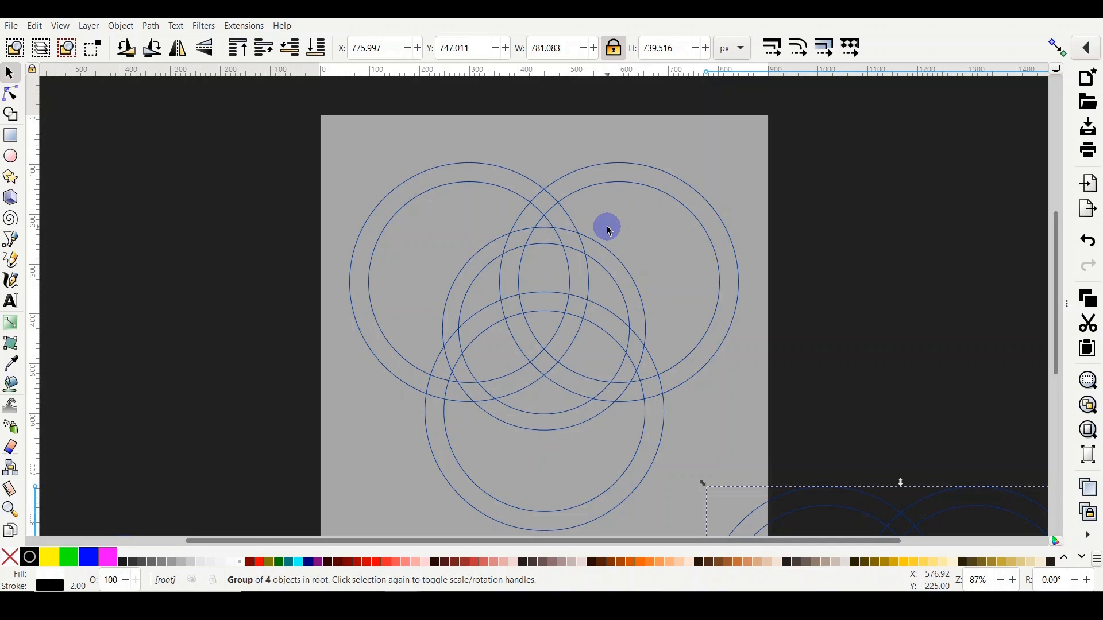
click(480, 177)
click(479, 183)
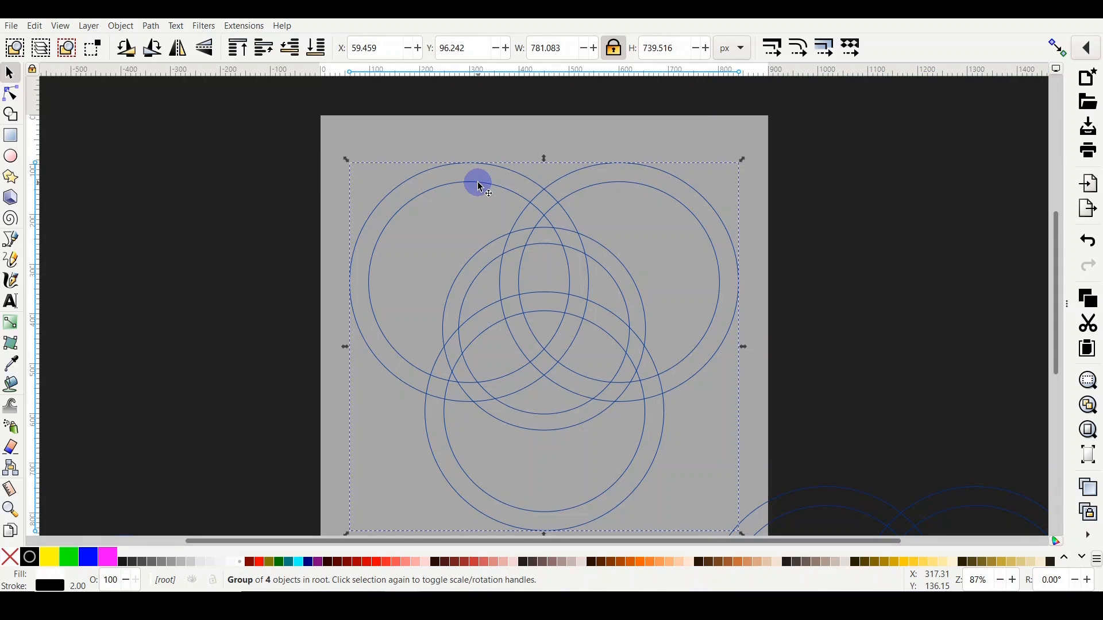
Build the central ring, the upright almond-shaped band and the two lower arc bands as Shape Builder fragments in add mode, and apply them
key(x)
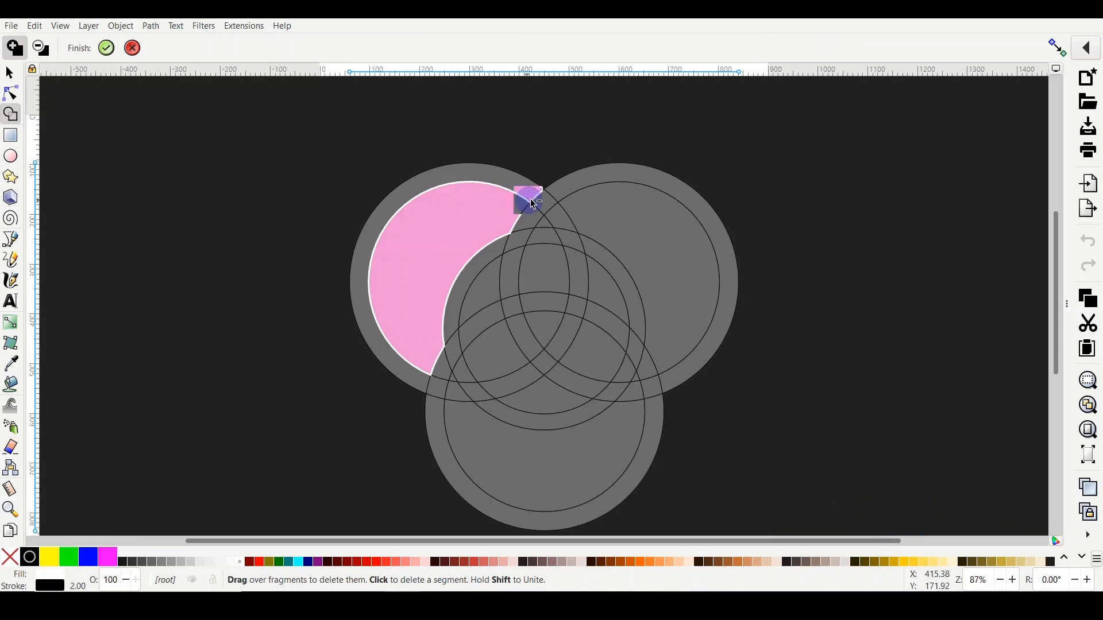
click(19, 48)
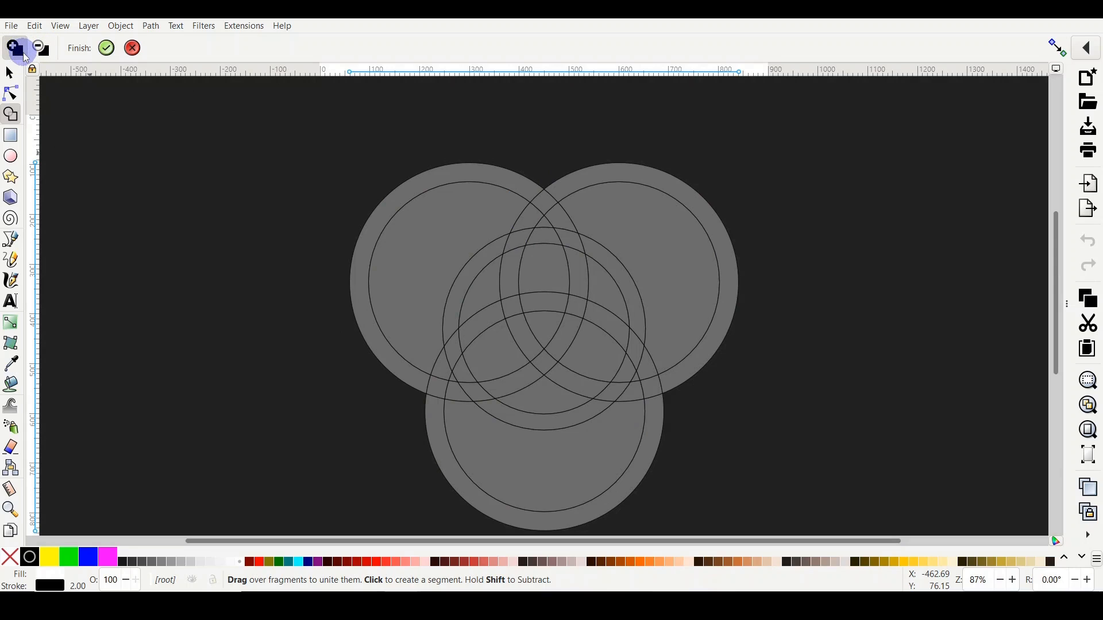
click(547, 208)
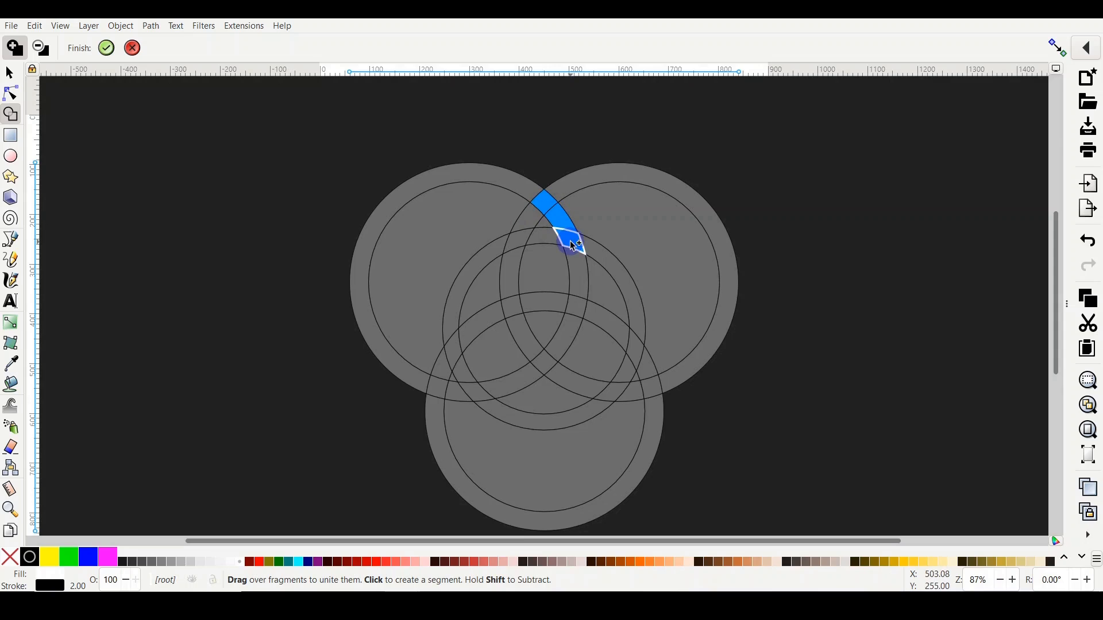
mouse_move(569, 239)
mouse_down()
mouse_move(608, 329)
mouse_move(578, 313)
mouse_move(546, 368)
mouse_move(528, 352)
mouse_move(513, 285)
mouse_move(583, 220)
mouse_move(542, 196)
mouse_move(555, 217)
mouse_up()
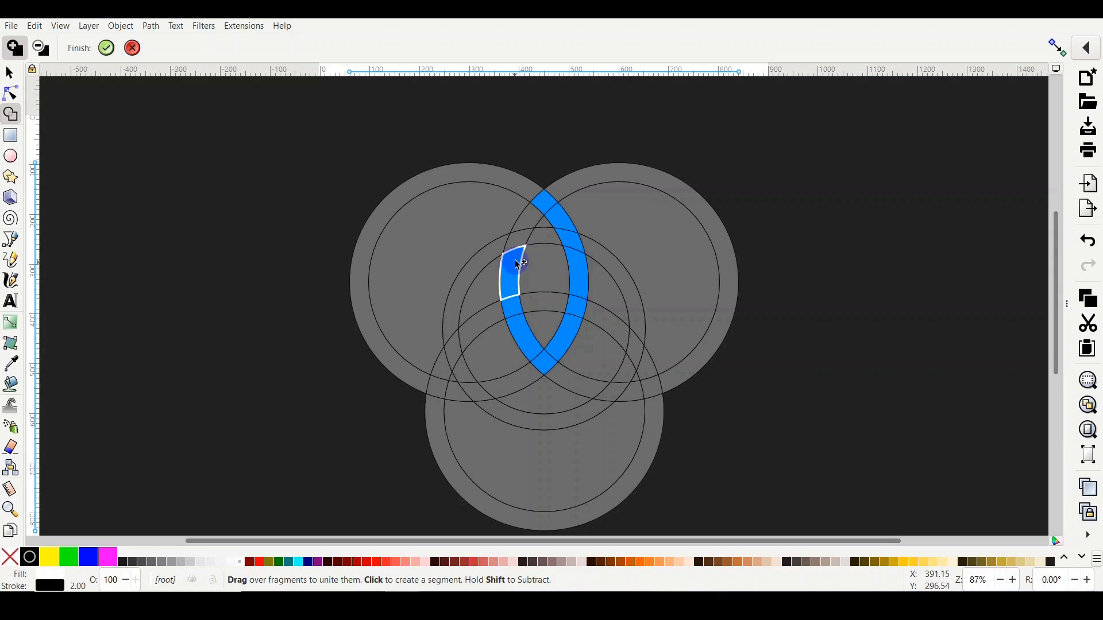
click(519, 240)
click(526, 221)
mouse_move(531, 224)
mouse_down()
mouse_move(592, 246)
mouse_move(646, 312)
mouse_move(610, 396)
mouse_move(583, 409)
mouse_move(484, 404)
mouse_move(451, 340)
mouse_move(455, 315)
mouse_move(468, 315)
mouse_up()
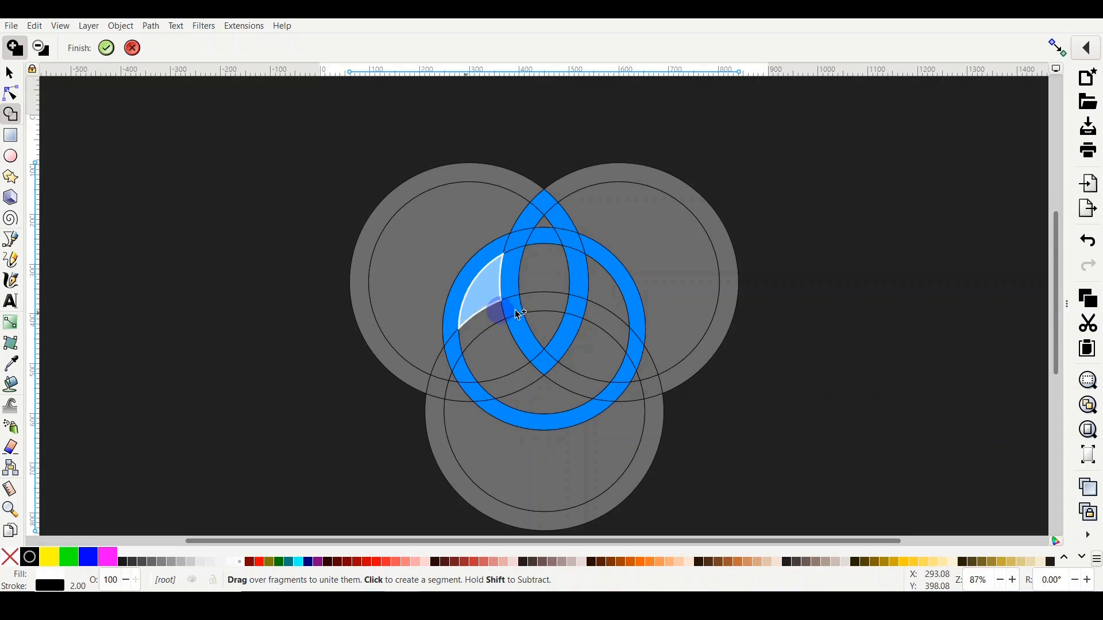
click(586, 383)
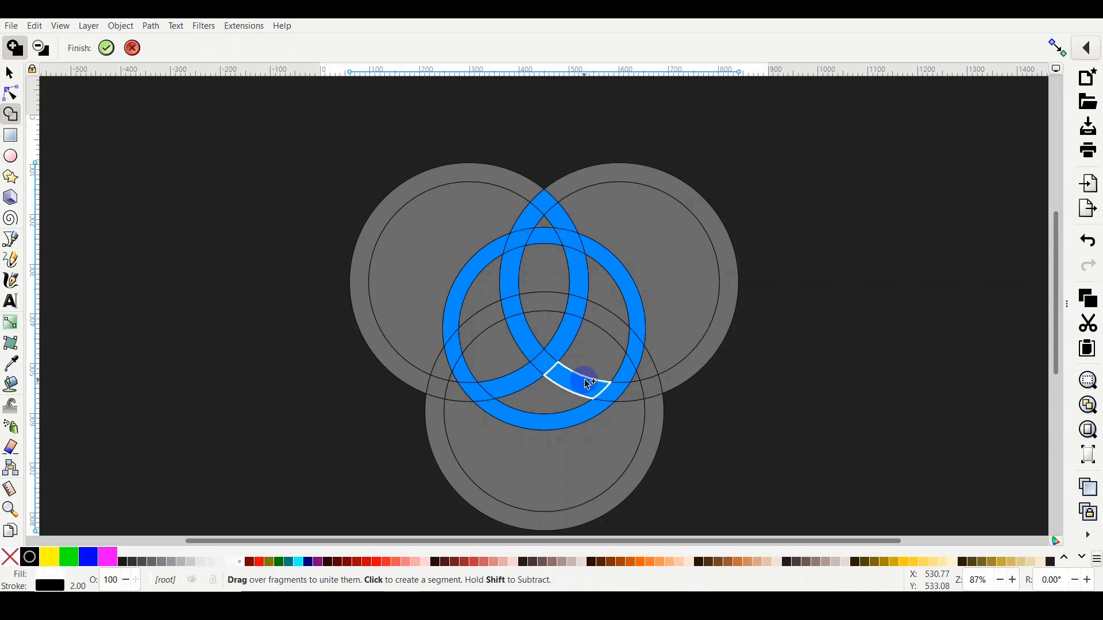
click(106, 48)
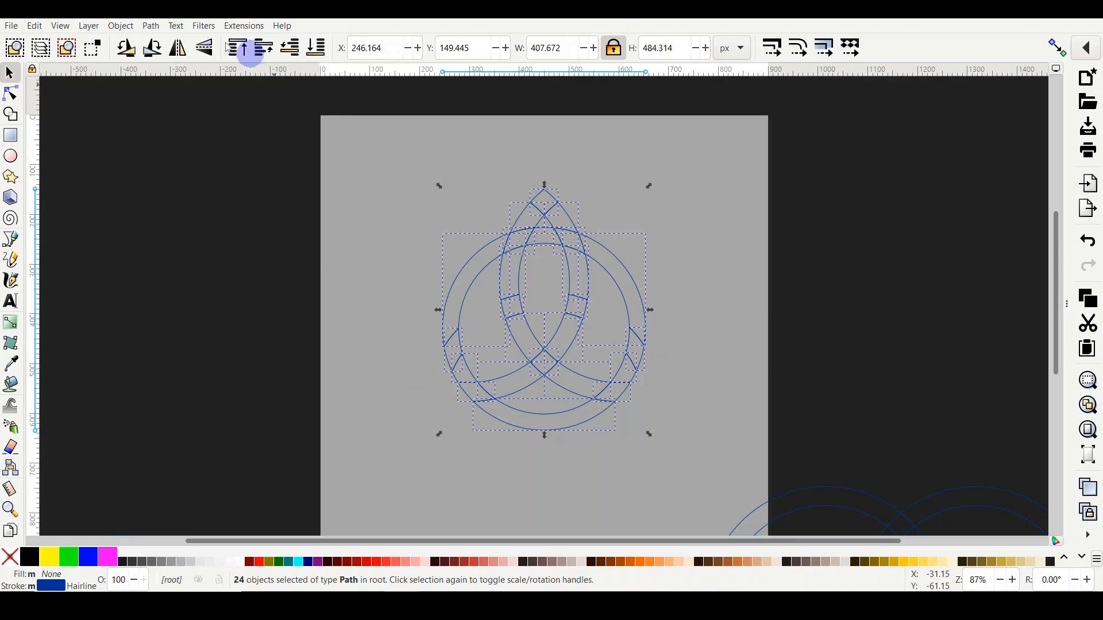
Unite the selected knot fragments into a single path
click(151, 25)
click(161, 92)
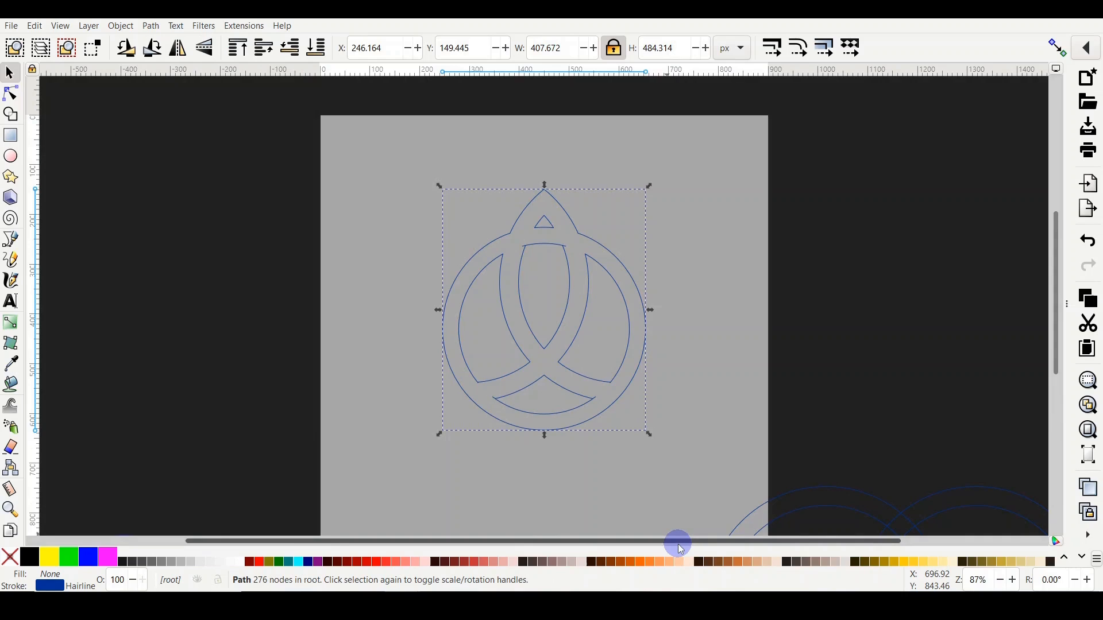
Examine the united knot's outline up close, especially where the almond band crosses the ring's upper part
key(plus)
key(plus)
key(plus)
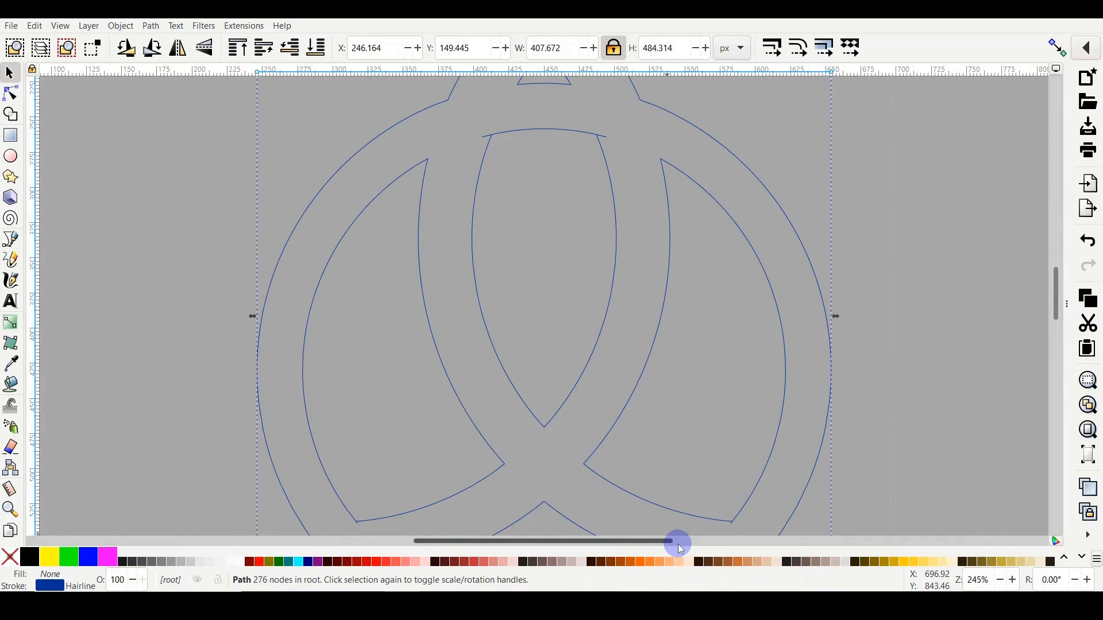
key(plus)
key(plus)
scroll(654, 240, up, 6)
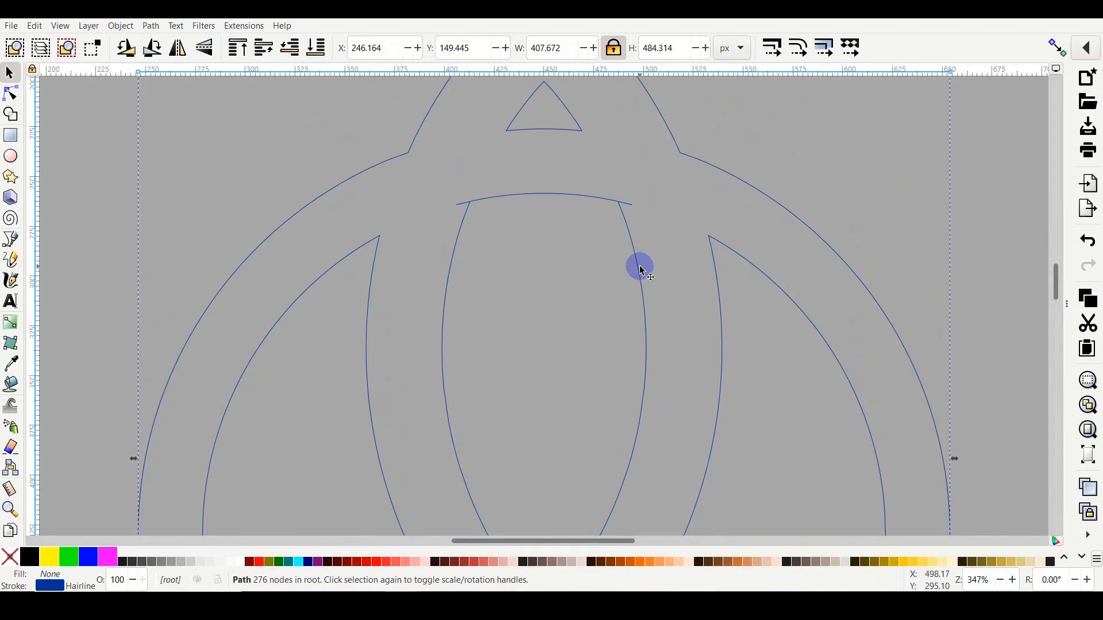
scroll(648, 264, up, 4)
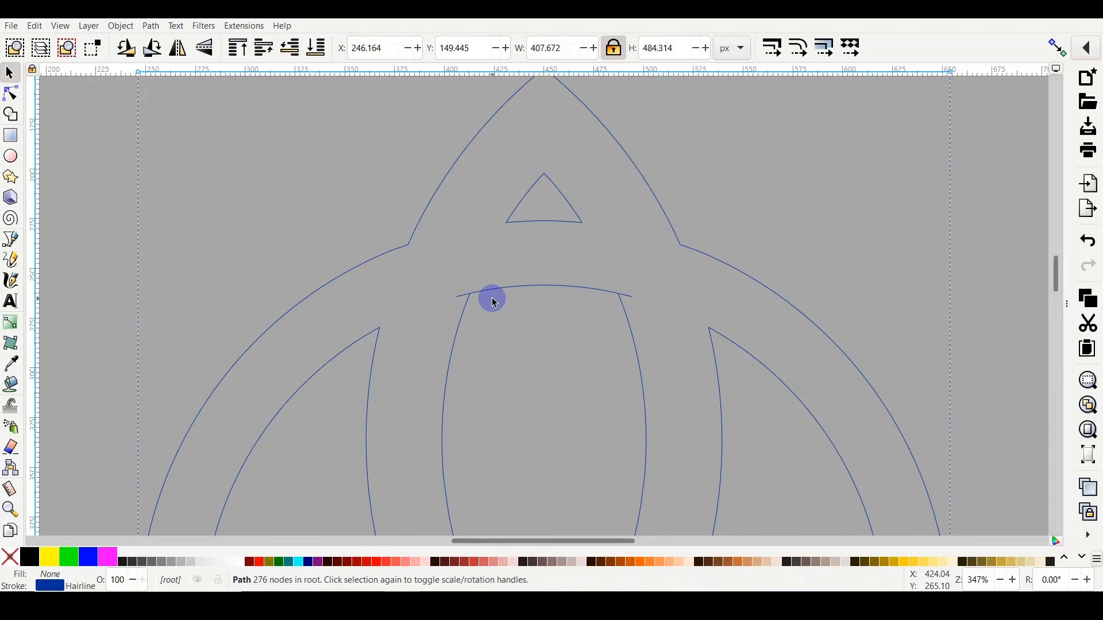
key(minus)
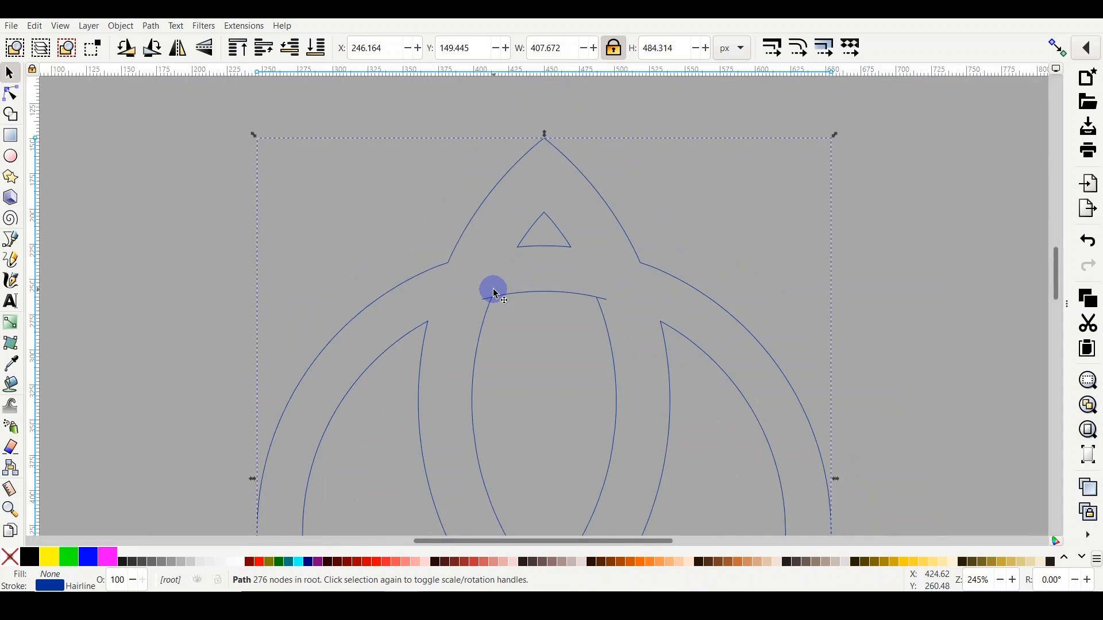
key(minus)
key(minus)
key(minus)
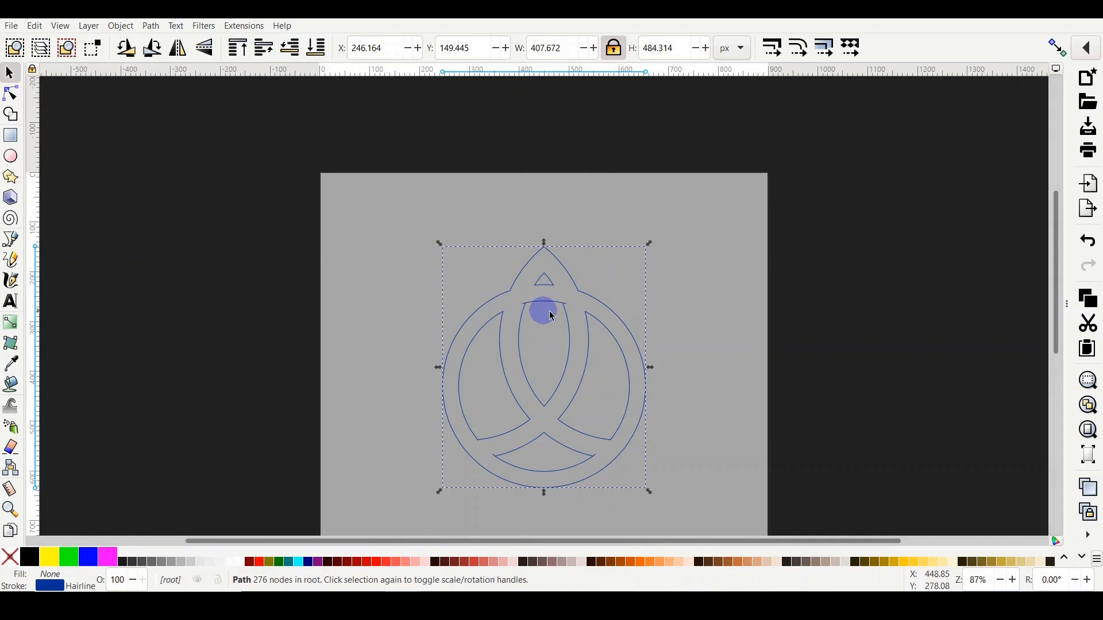
Move the united knot off the page to its left side and move the spare circle group onto the page
scroll(552, 298, down, 4)
drag(563, 212, 180, 220)
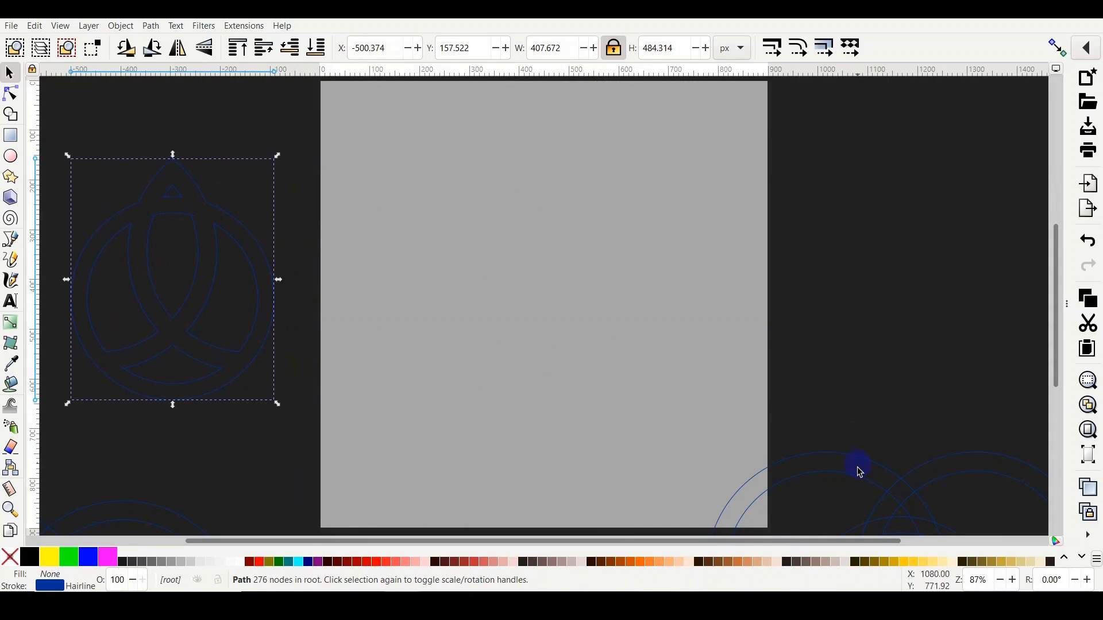
drag(847, 466, 498, 144)
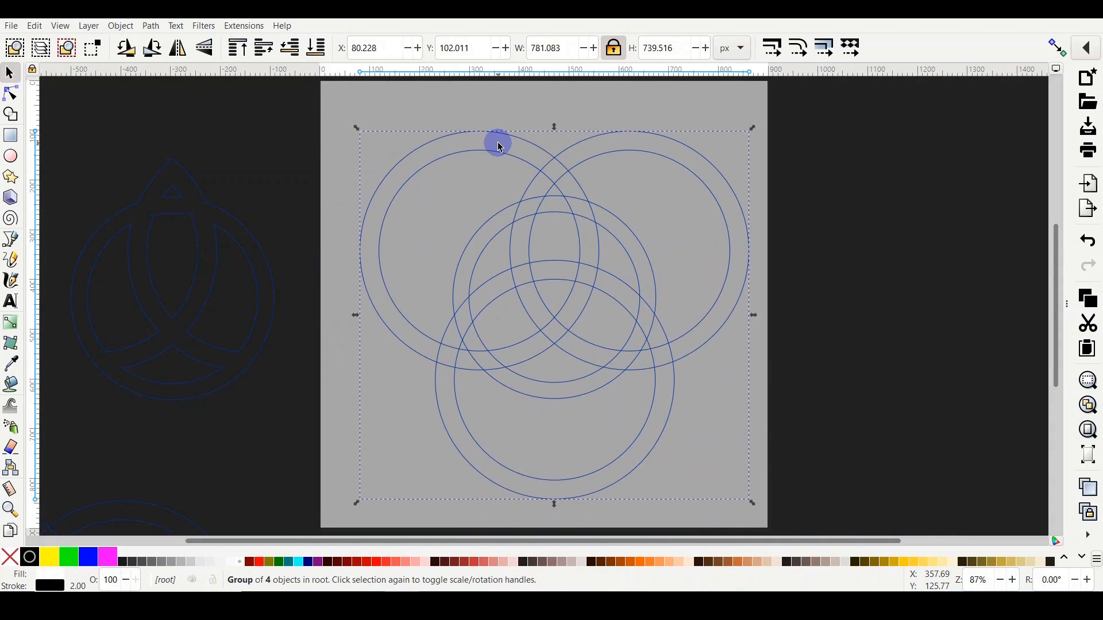
Start the Shape Builder on the circle group and merge the fragments forming the upright almond-shaped band in add mode
scroll(499, 145, up, 1)
scroll(500, 145, up, 1)
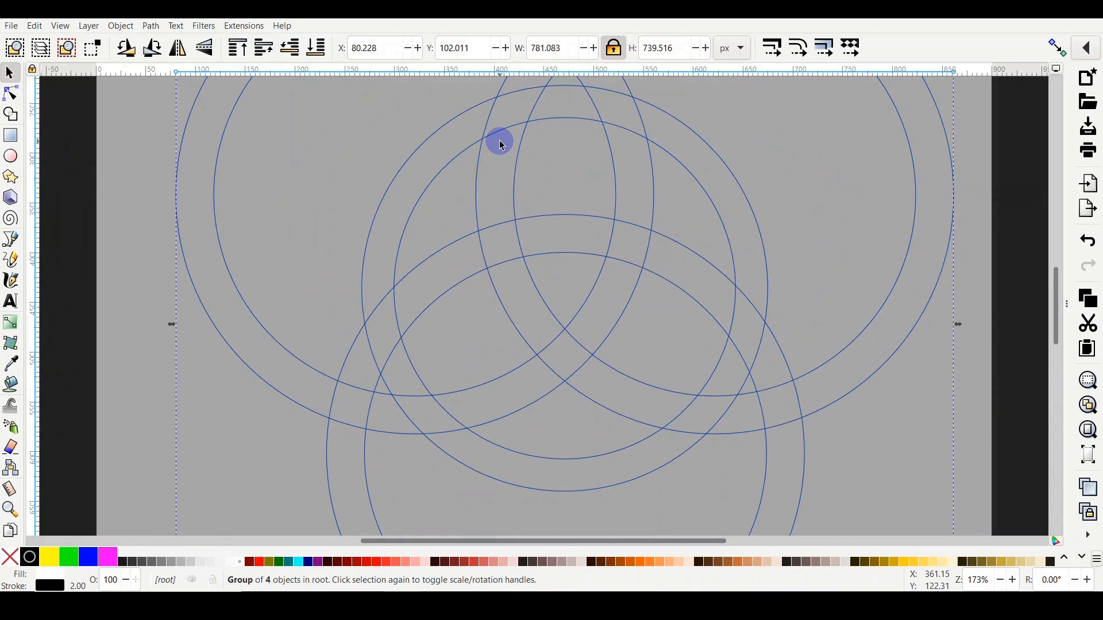
scroll(510, 162, up, 1)
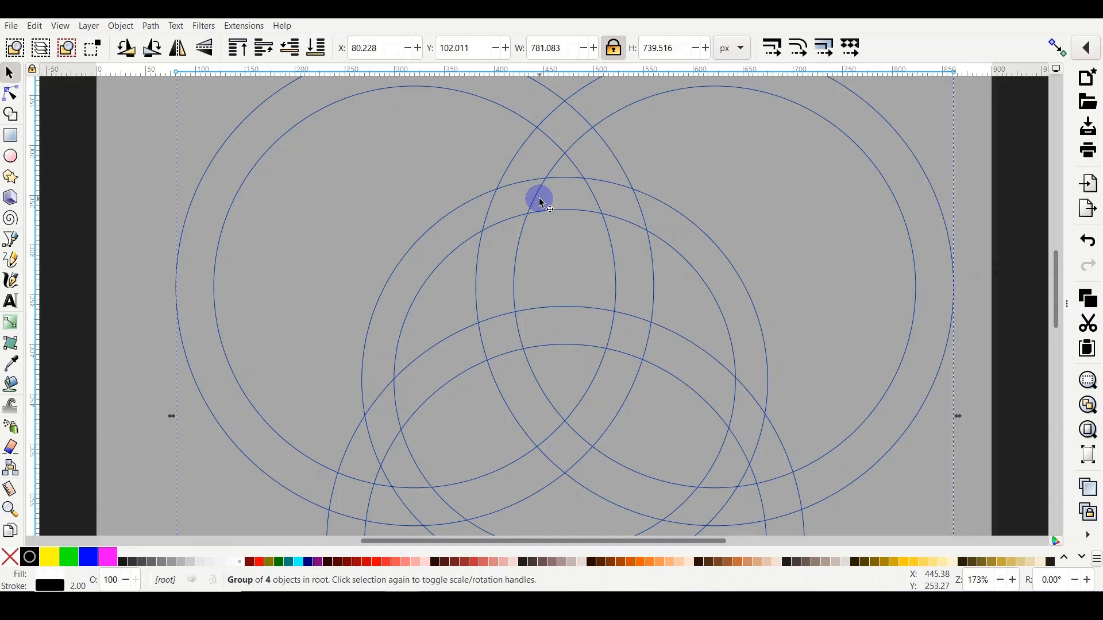
key(x)
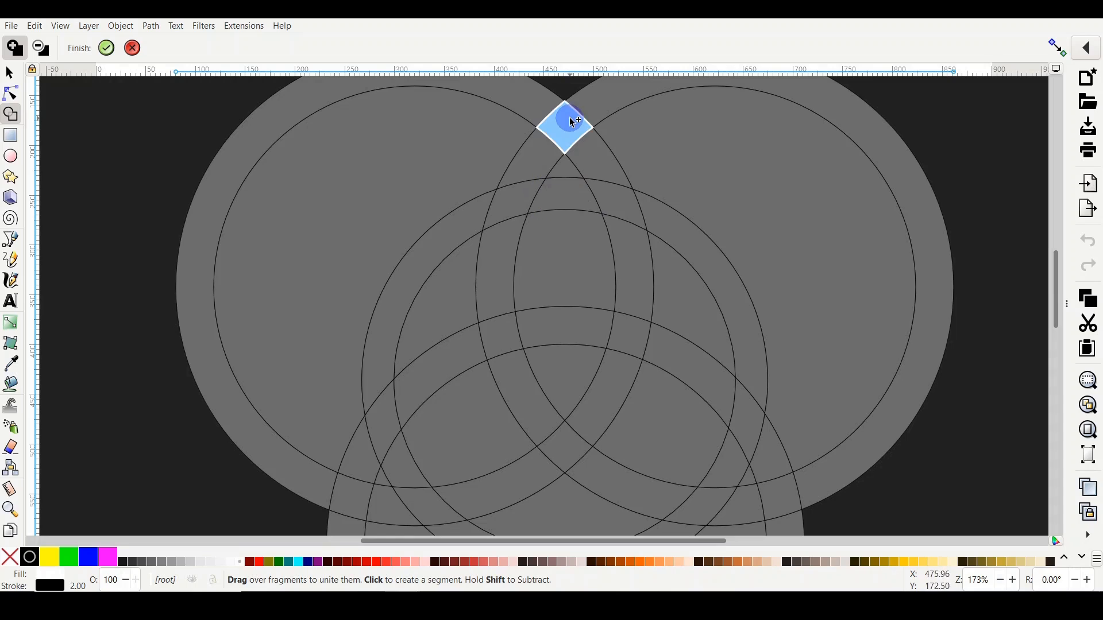
click(578, 128)
mouse_move(578, 126)
mouse_down()
mouse_move(623, 181)
mouse_move(641, 274)
mouse_up()
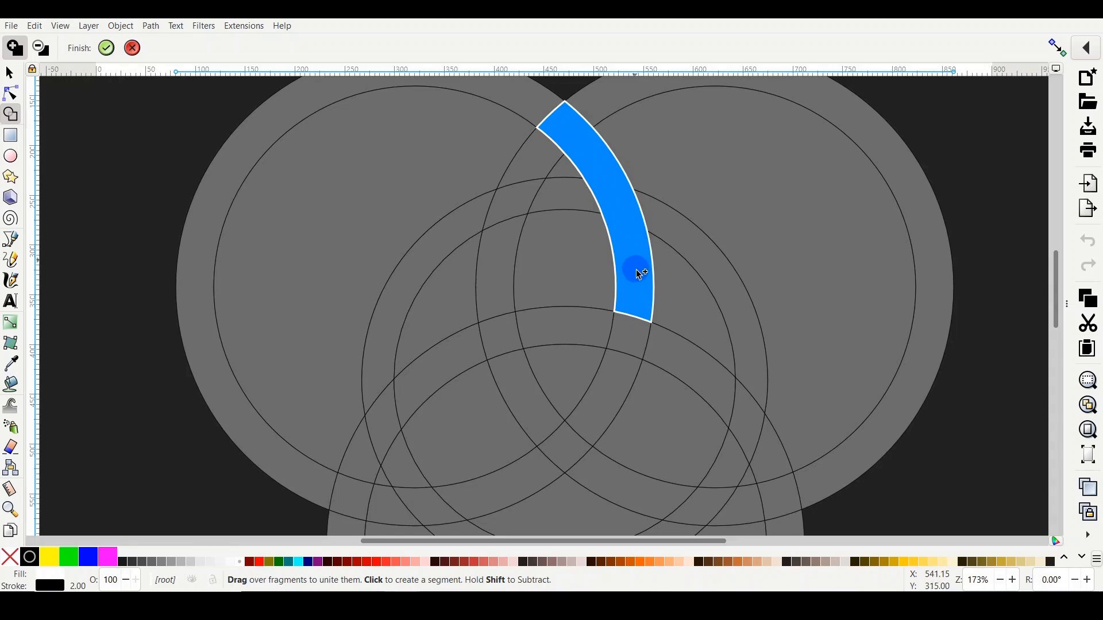
drag(630, 329, 620, 373)
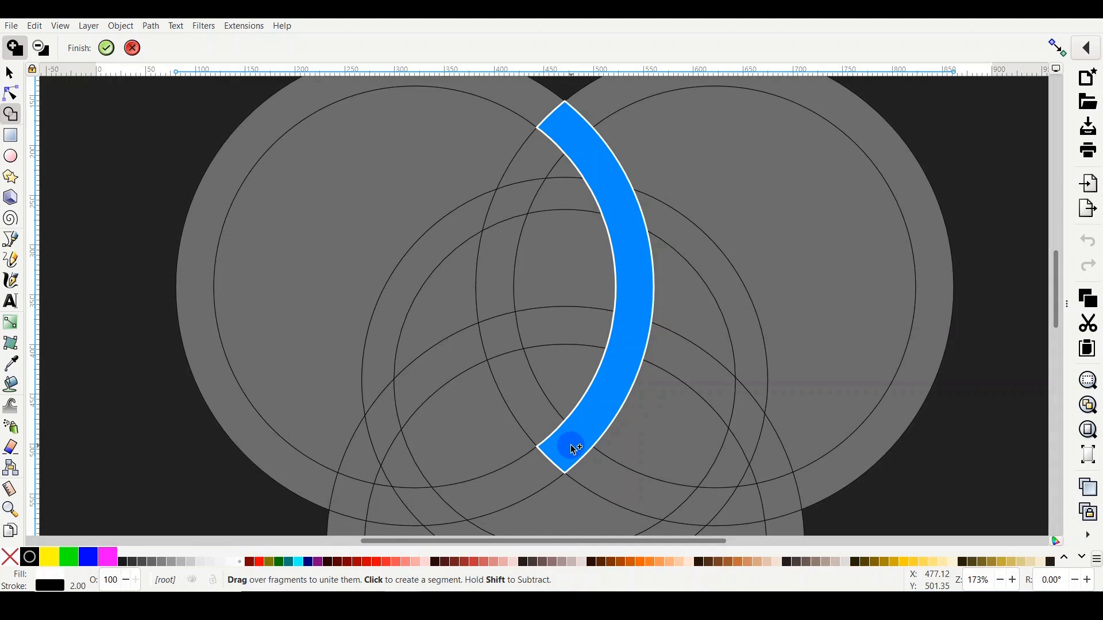
drag(571, 448, 532, 371)
drag(505, 321, 505, 298)
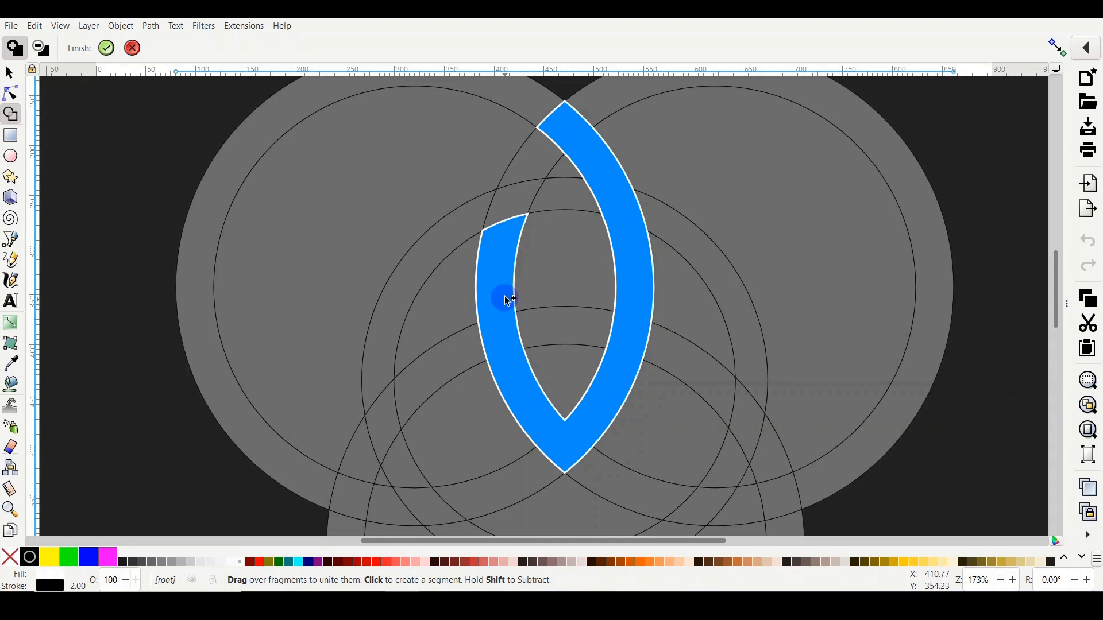
drag(507, 205, 528, 158)
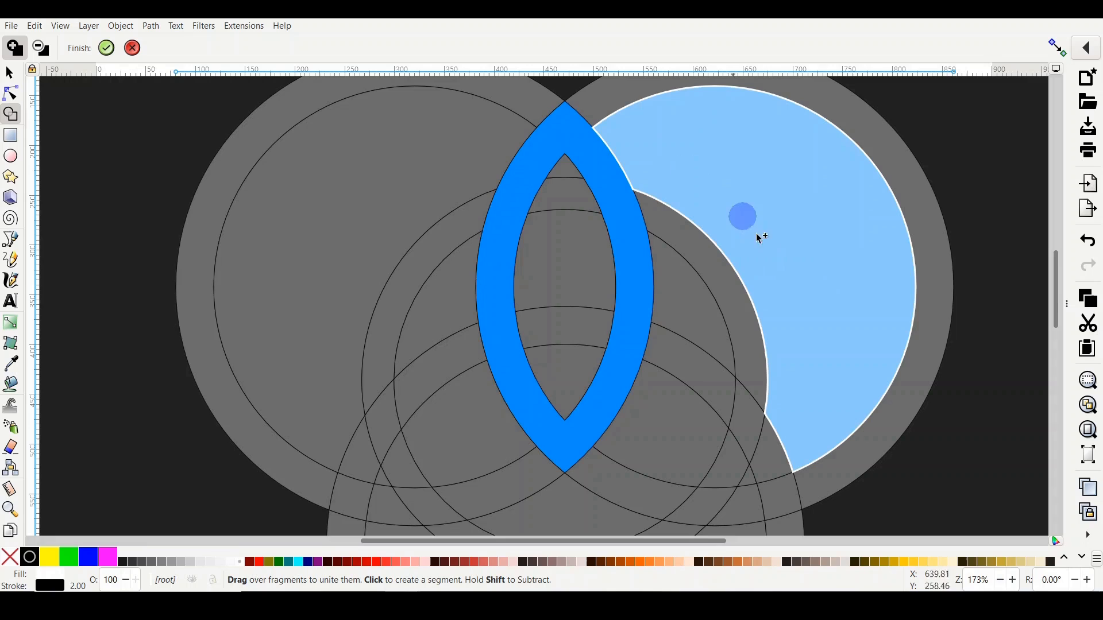
Add the fragments of the central ring all the way around, merging them with the almond-shaped band
scroll(768, 293, down, 2)
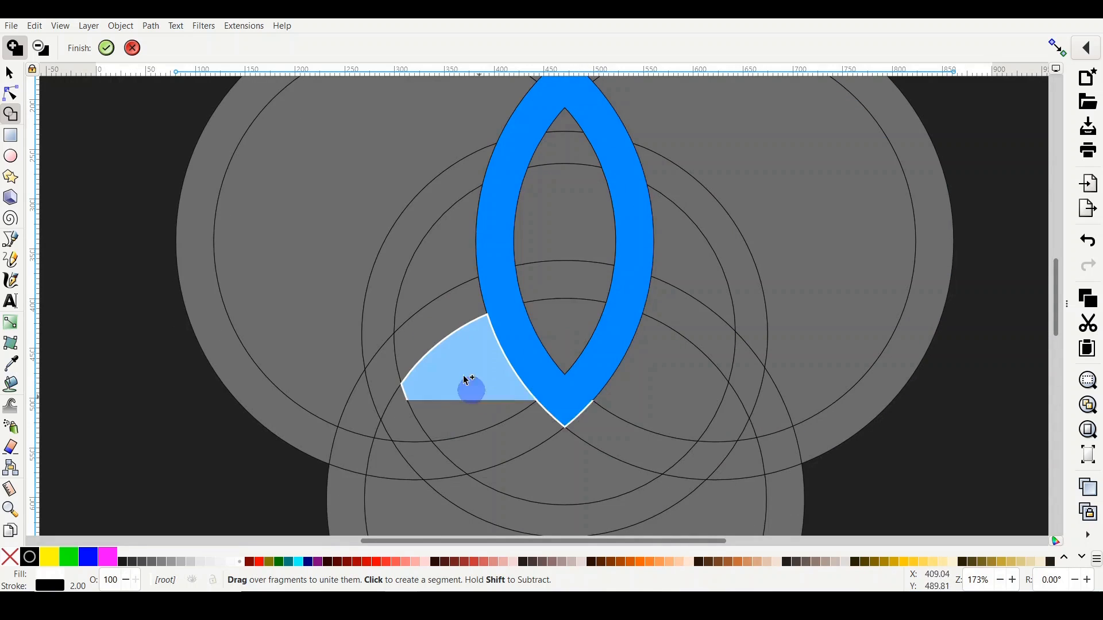
click(592, 106)
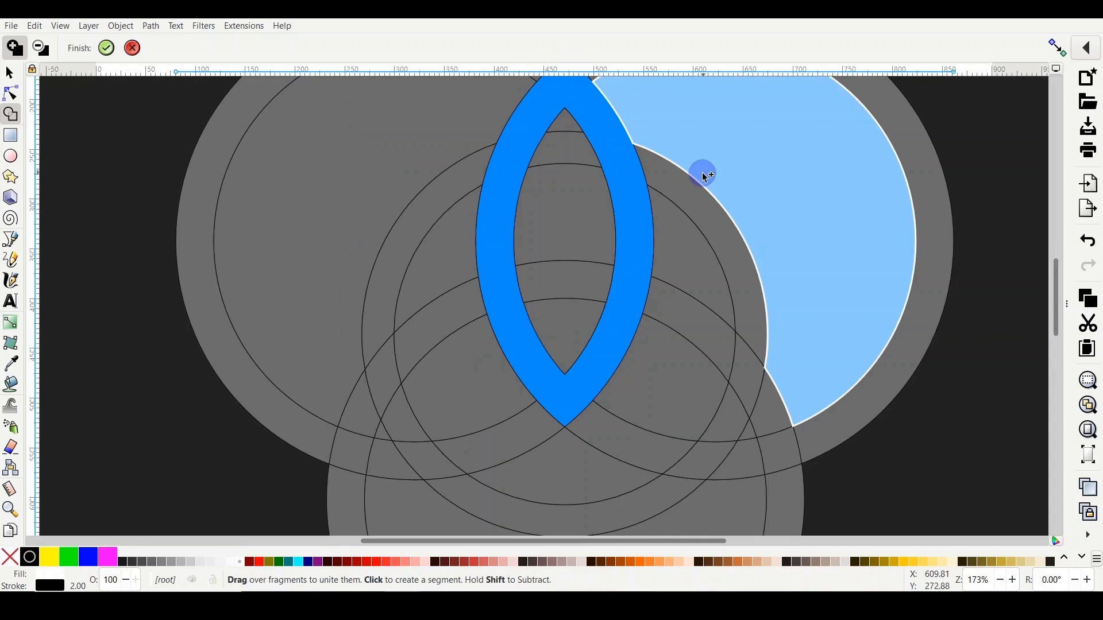
click(566, 148)
drag(641, 163, 658, 172)
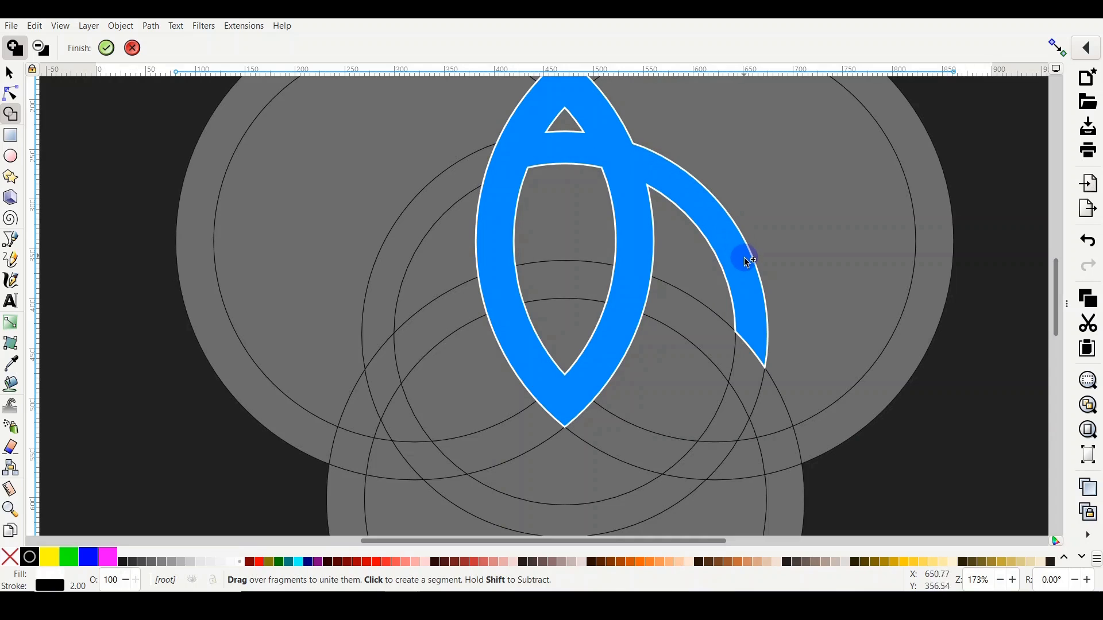
mouse_move(752, 336)
mouse_down()
mouse_move(737, 404)
mouse_move(704, 457)
mouse_move(661, 494)
mouse_move(591, 512)
mouse_move(520, 510)
mouse_up()
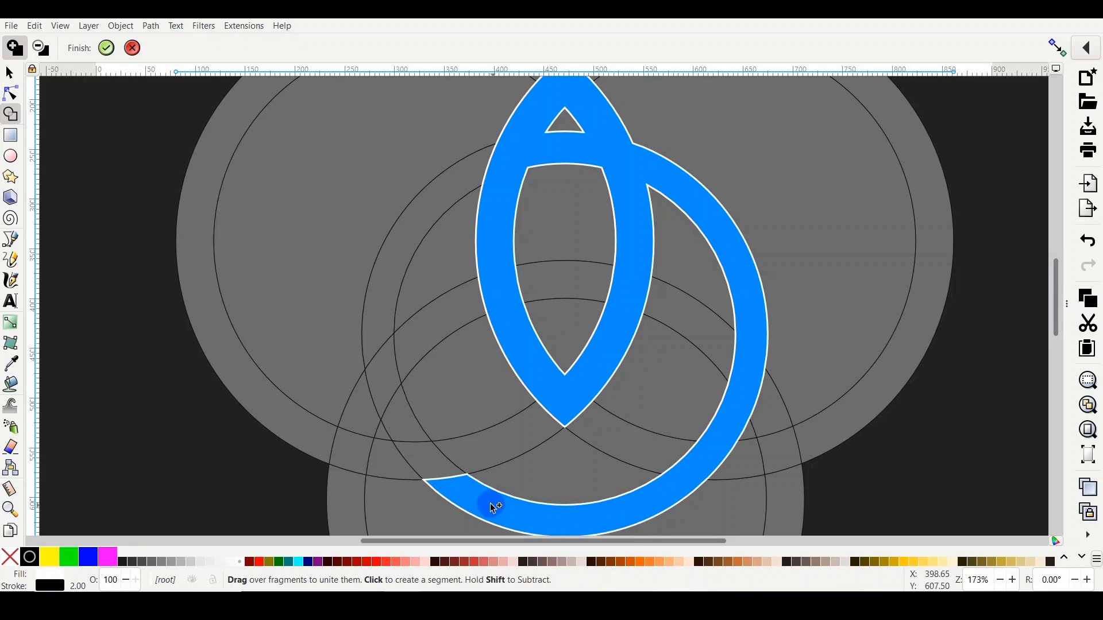
mouse_move(412, 437)
mouse_down()
mouse_move(394, 412)
mouse_move(386, 336)
mouse_up()
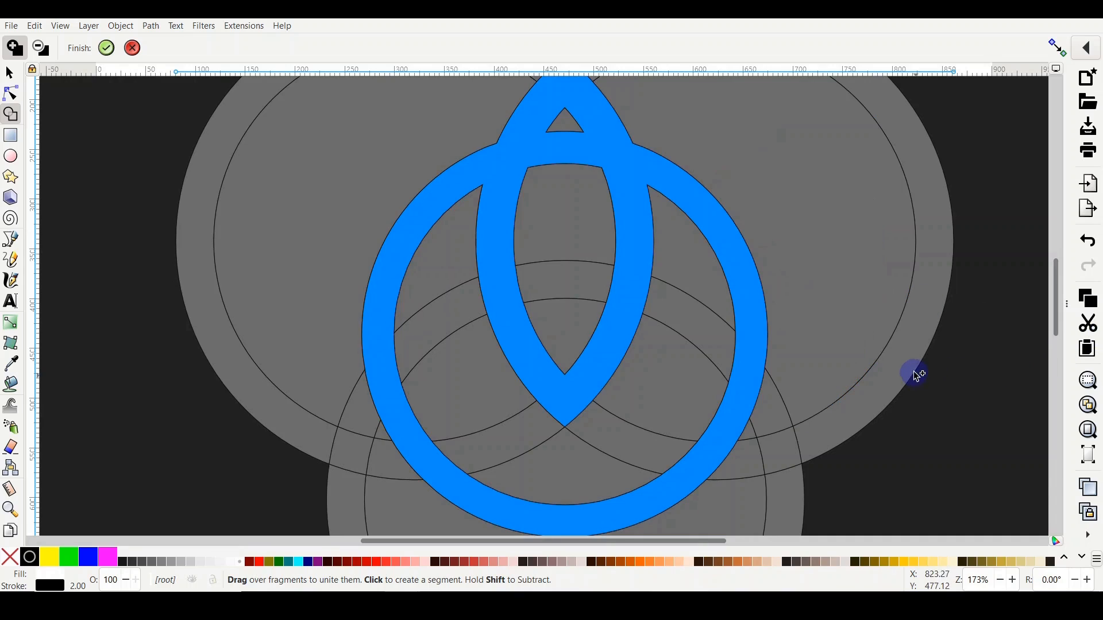
Add the arc band spanning the ring's middle, apply the Shape Builder result and unite it into one path
scroll(907, 368, up, 4)
scroll(908, 366, down, 2)
scroll(909, 369, down, 2)
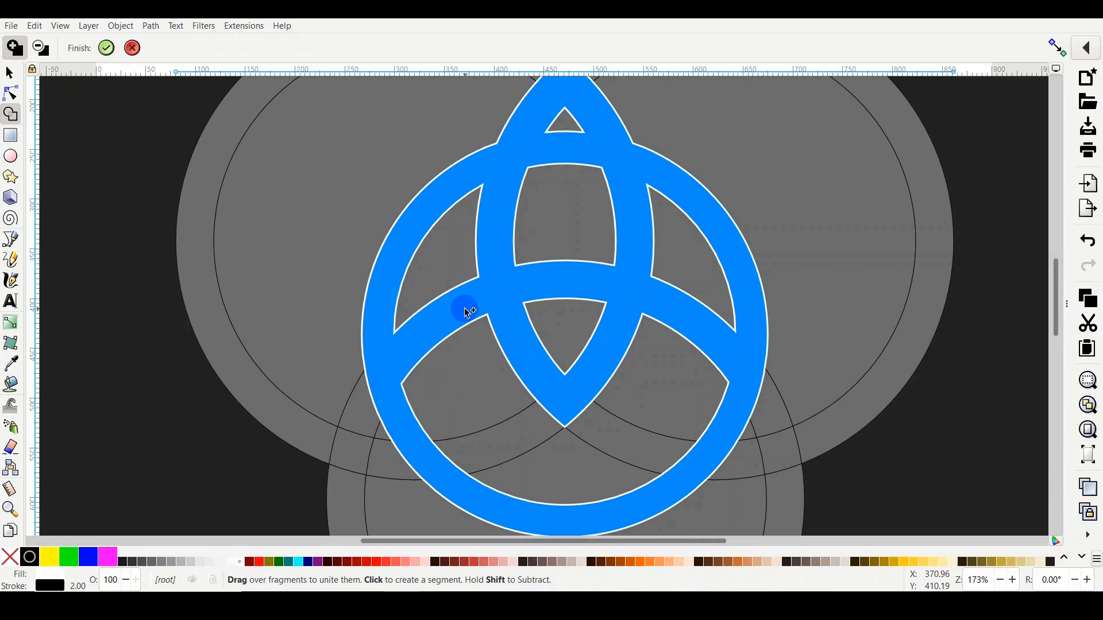
click(88, 47)
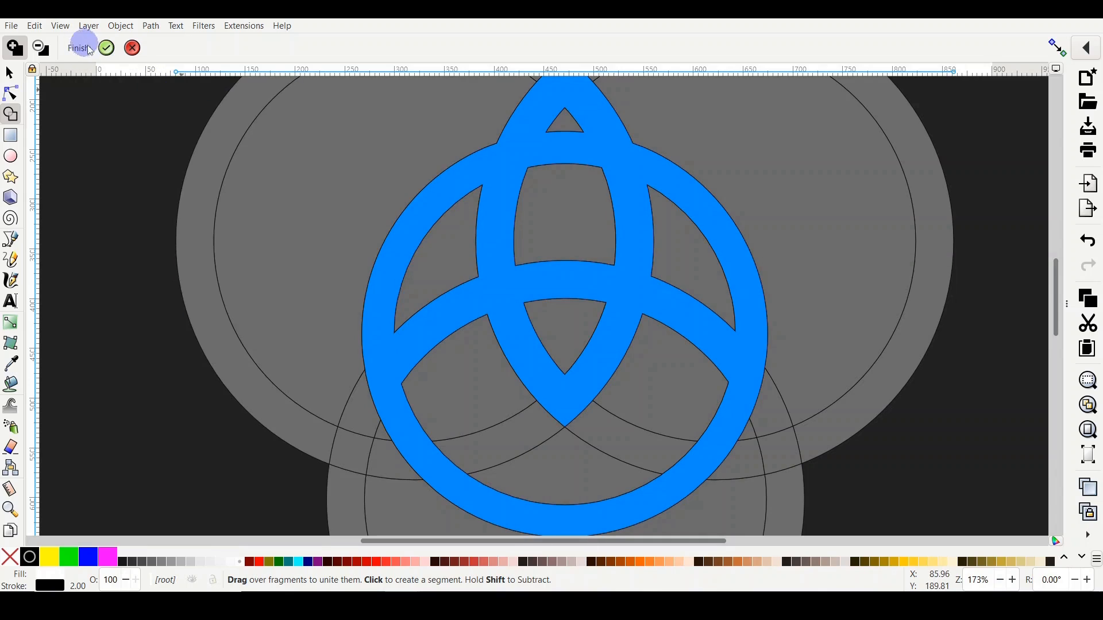
click(105, 48)
Fill the new knot with blue and the first knot with magenta, placing both side by side on the page
scroll(735, 303, up, 2)
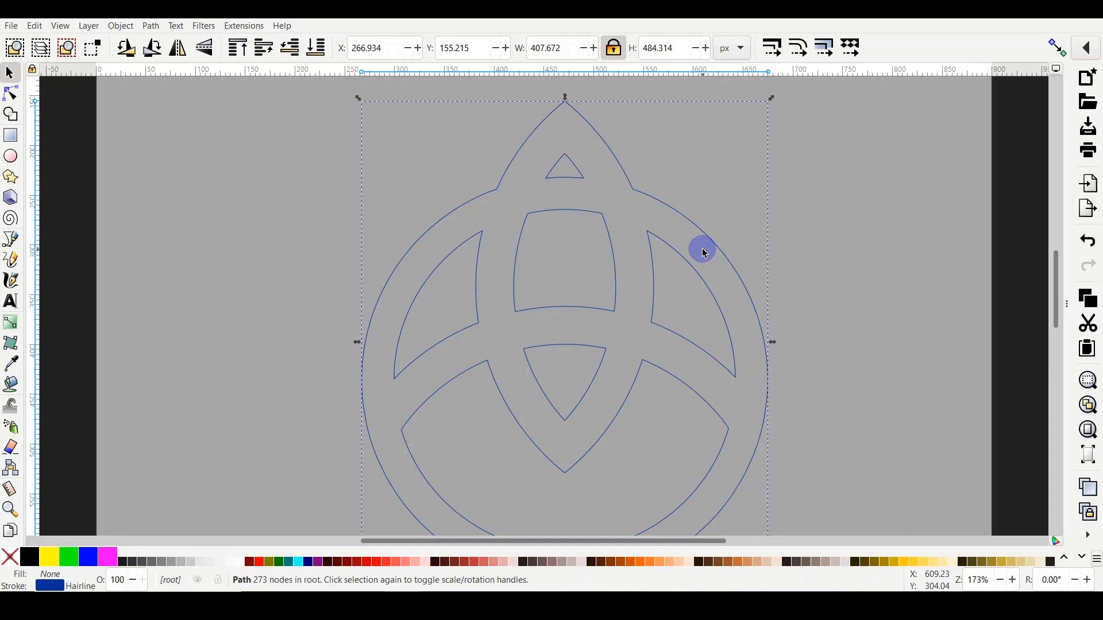
ctrl+scroll(704, 253, up, 2)
scroll(703, 252, up, 5)
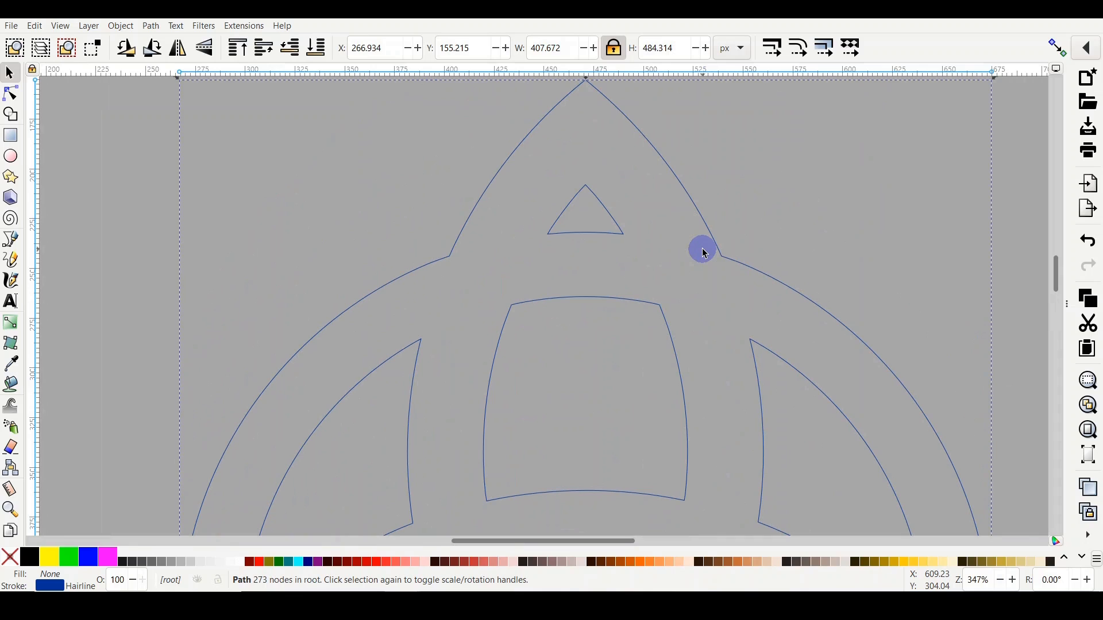
ctrl+scroll(703, 253, down, 3)
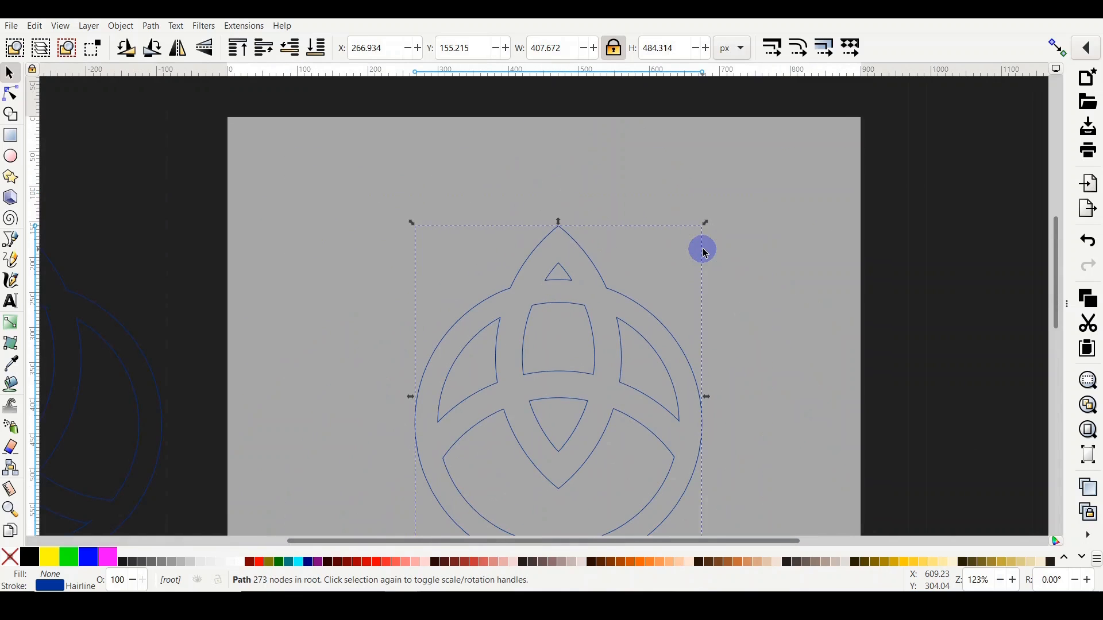
scroll(706, 252, down, 3)
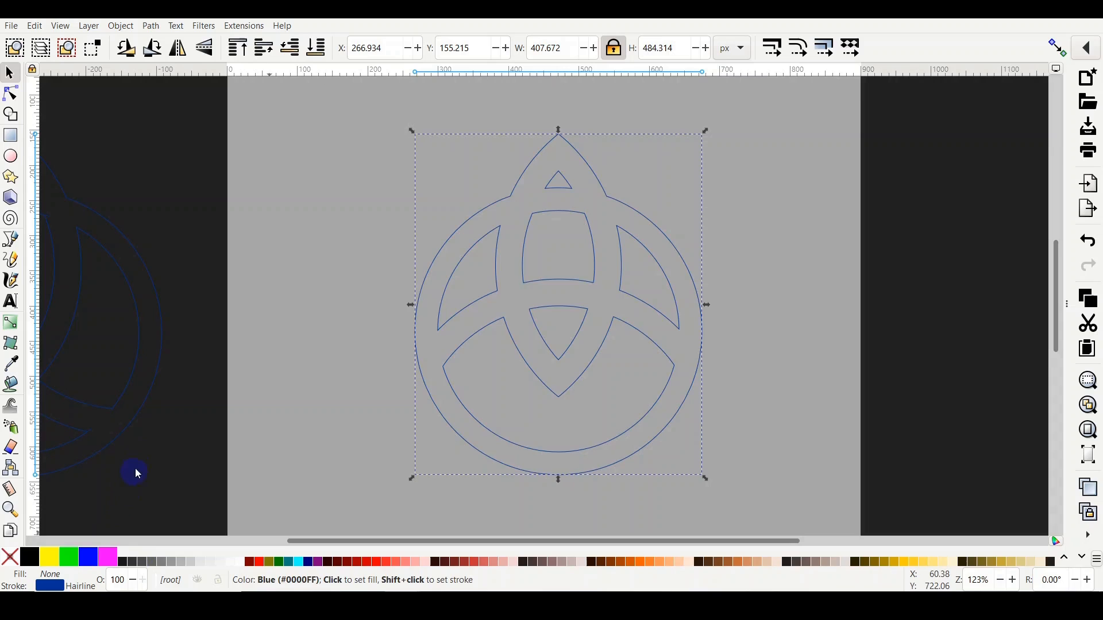
click(88, 556)
drag(682, 217, 836, 214)
drag(225, 236, 510, 245)
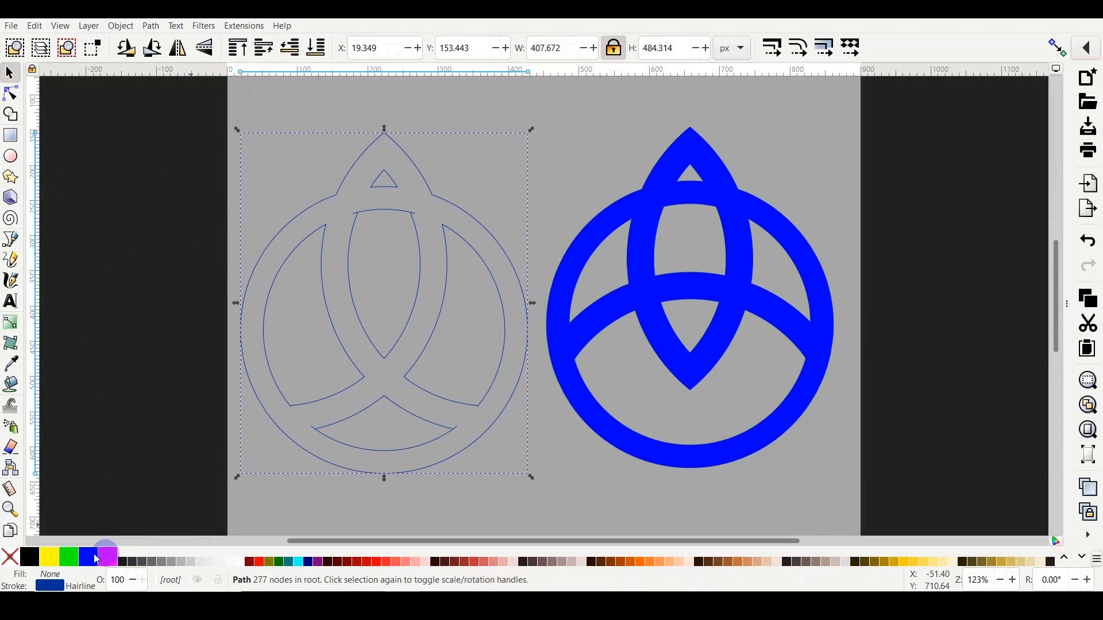
click(108, 556)
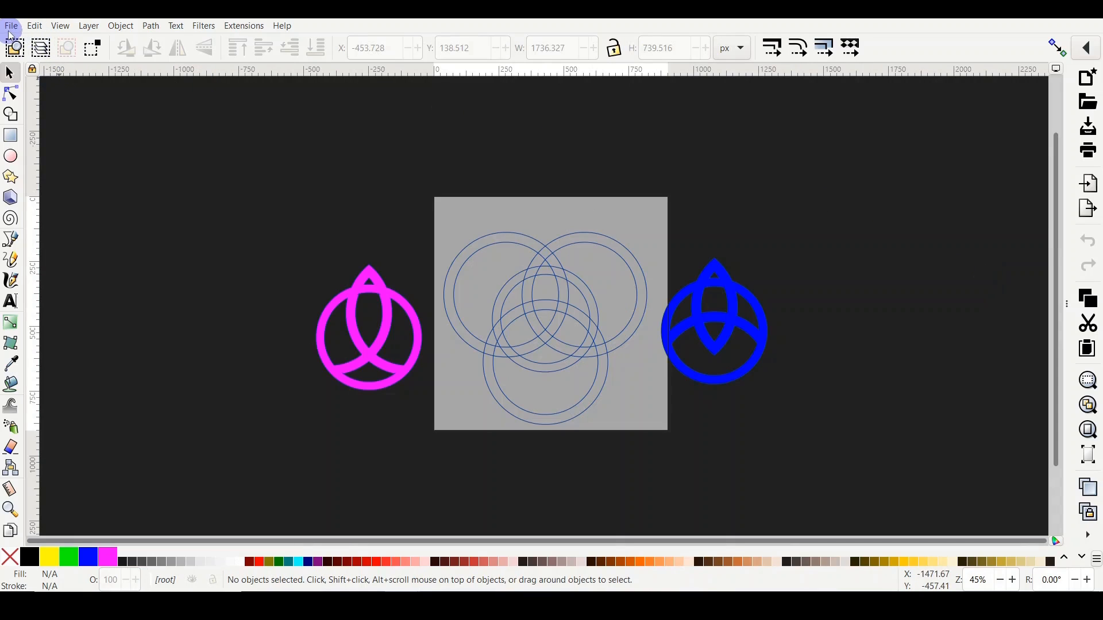
Save the document to the Desktop as an Inkscape SVG named "celtic knot"
click(9, 26)
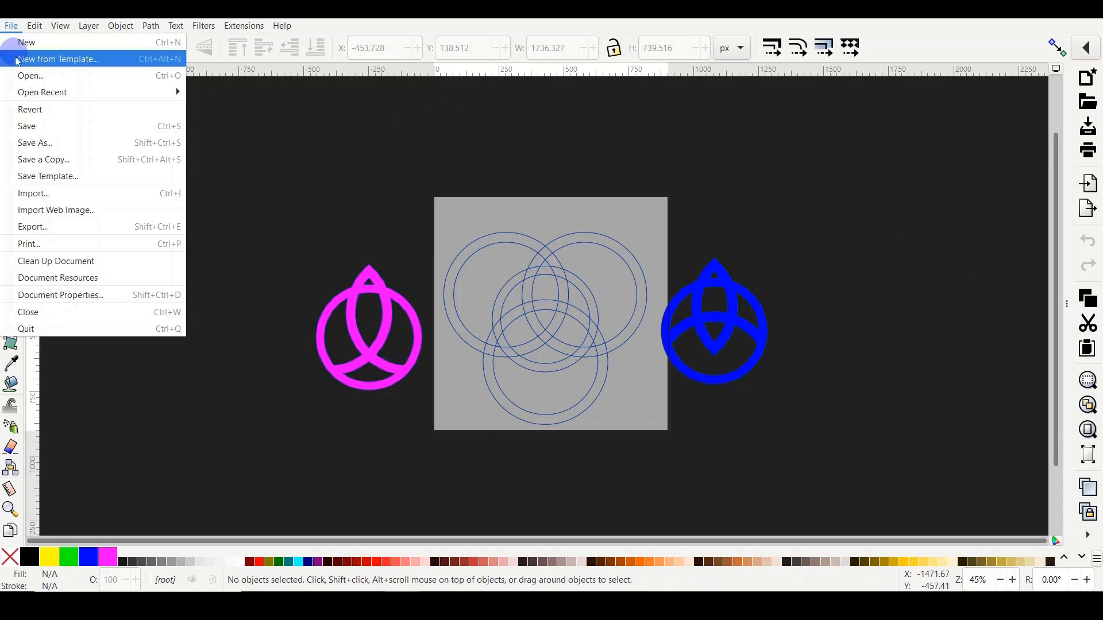
click(38, 145)
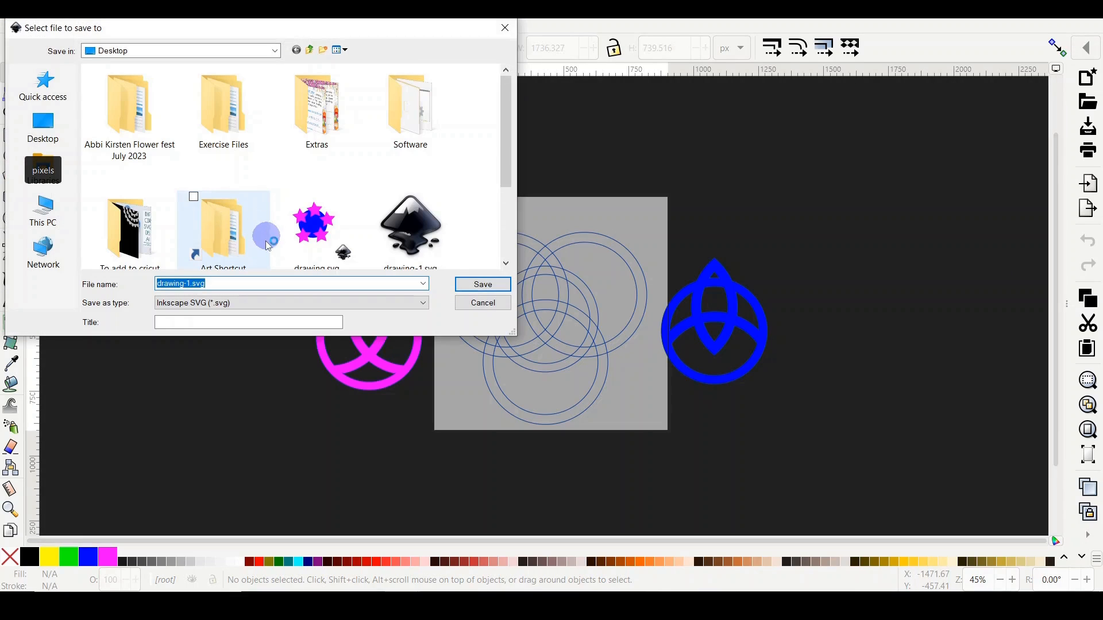
text(celtic knot)
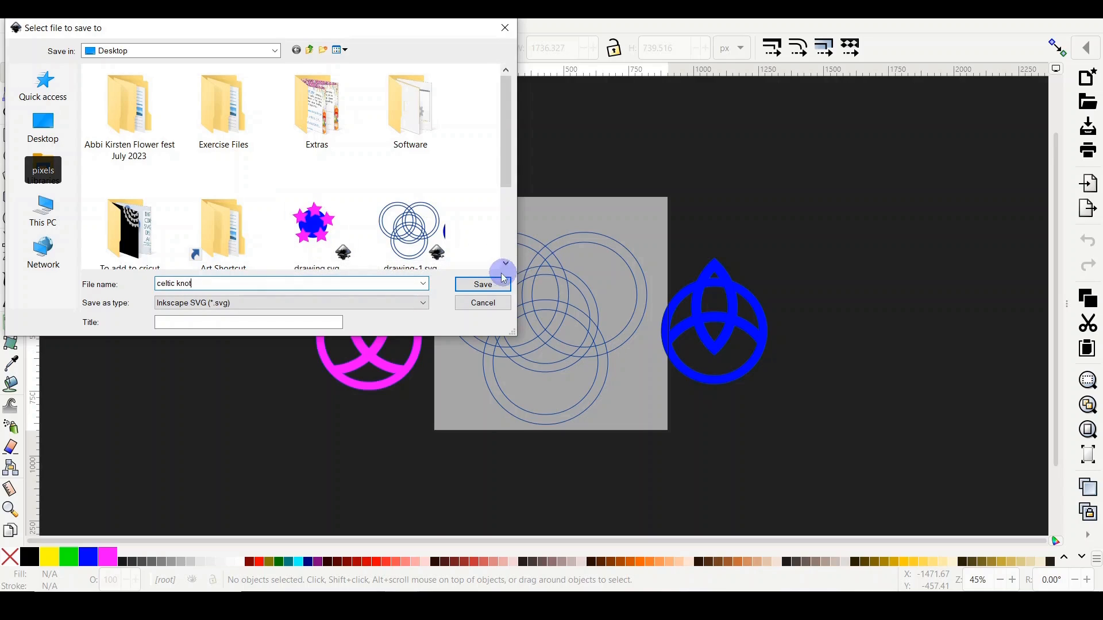
click(485, 284)
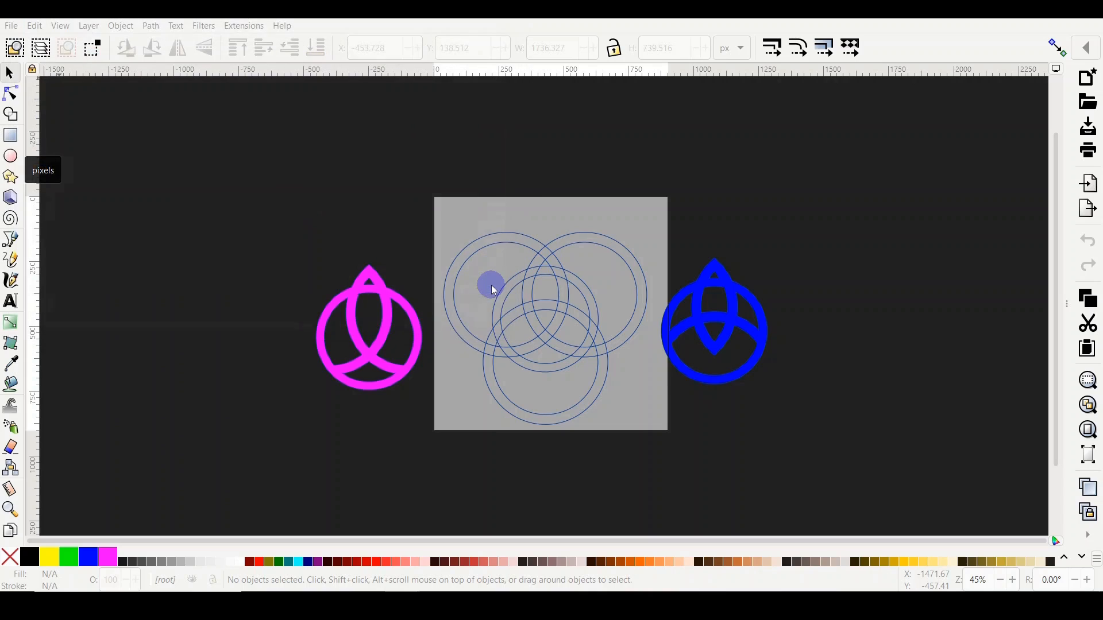
Create a new document from the Lily template in the Shape Builder category and collapse the docked dialogs
click(12, 26)
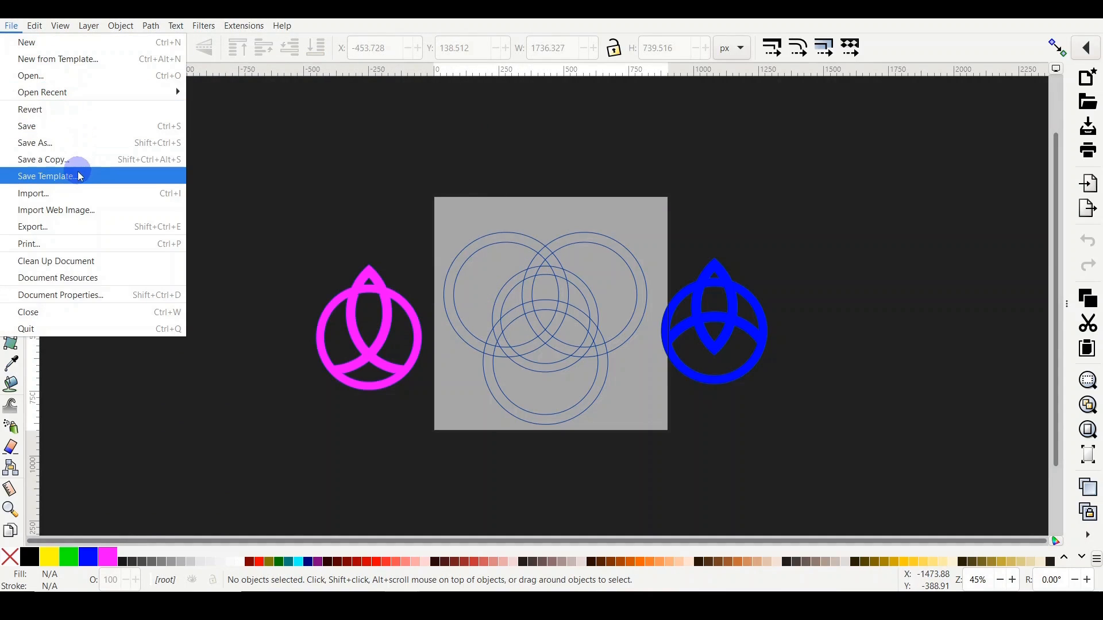
click(62, 63)
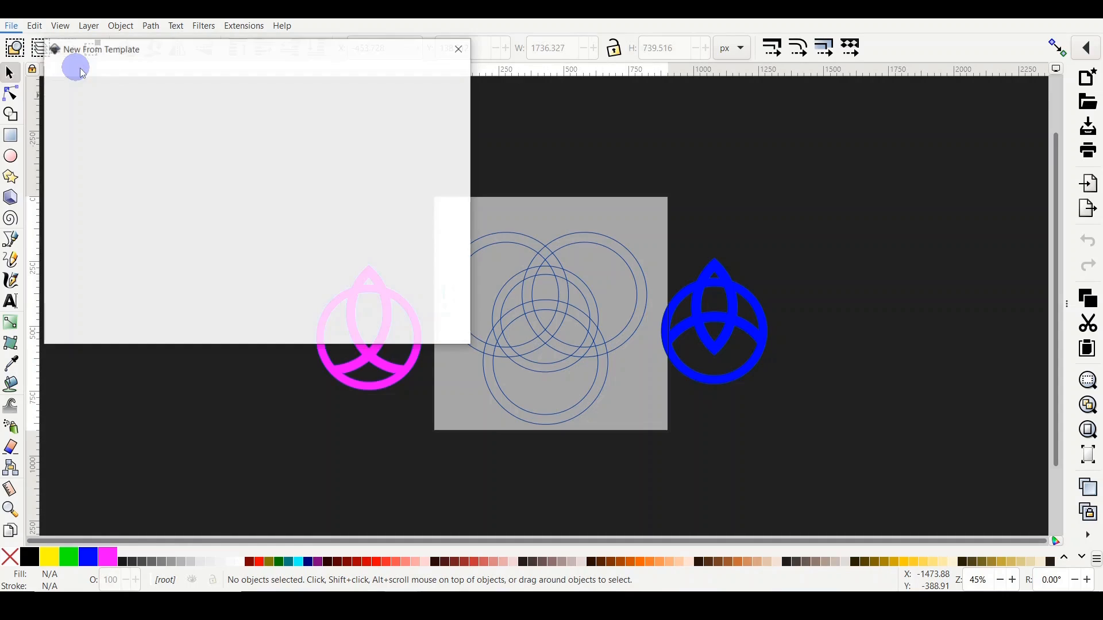
click(203, 78)
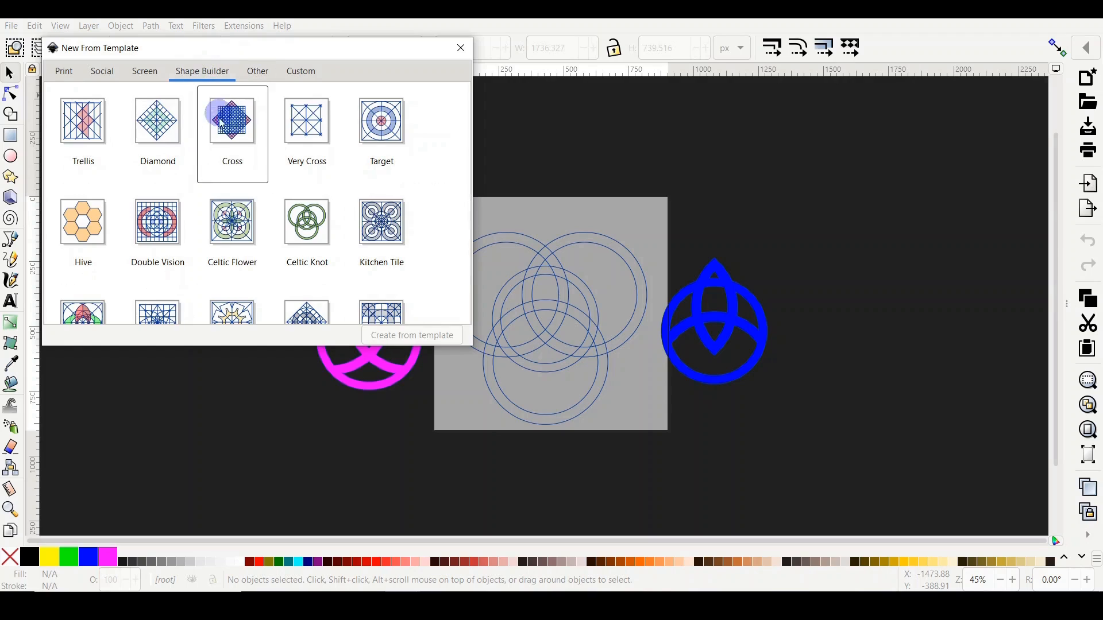
scroll(205, 177, down, 3)
click(171, 223)
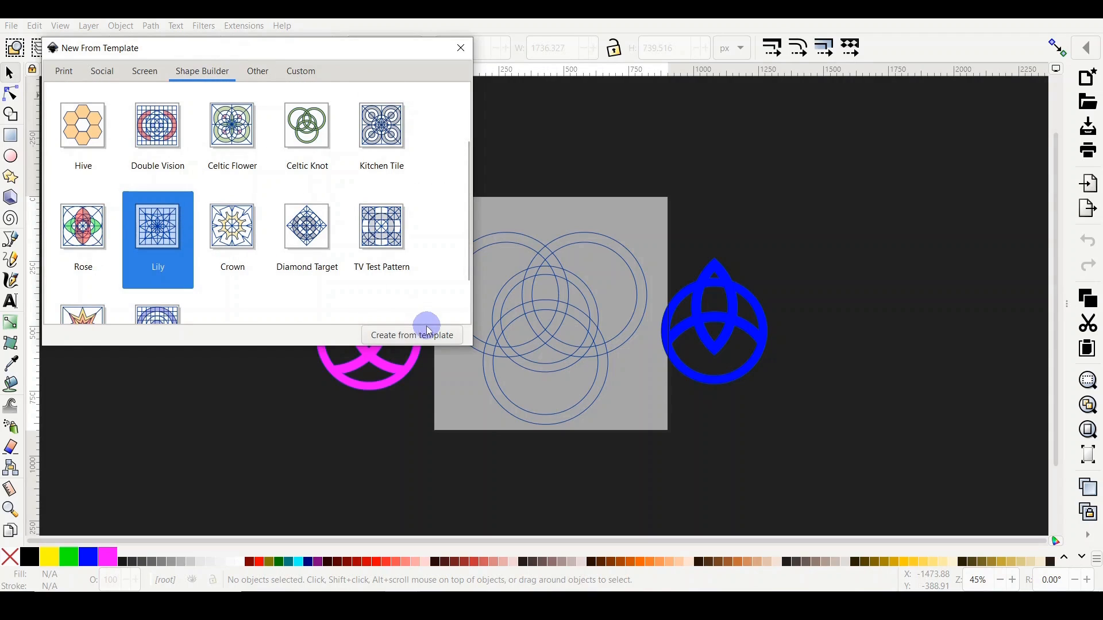
click(424, 338)
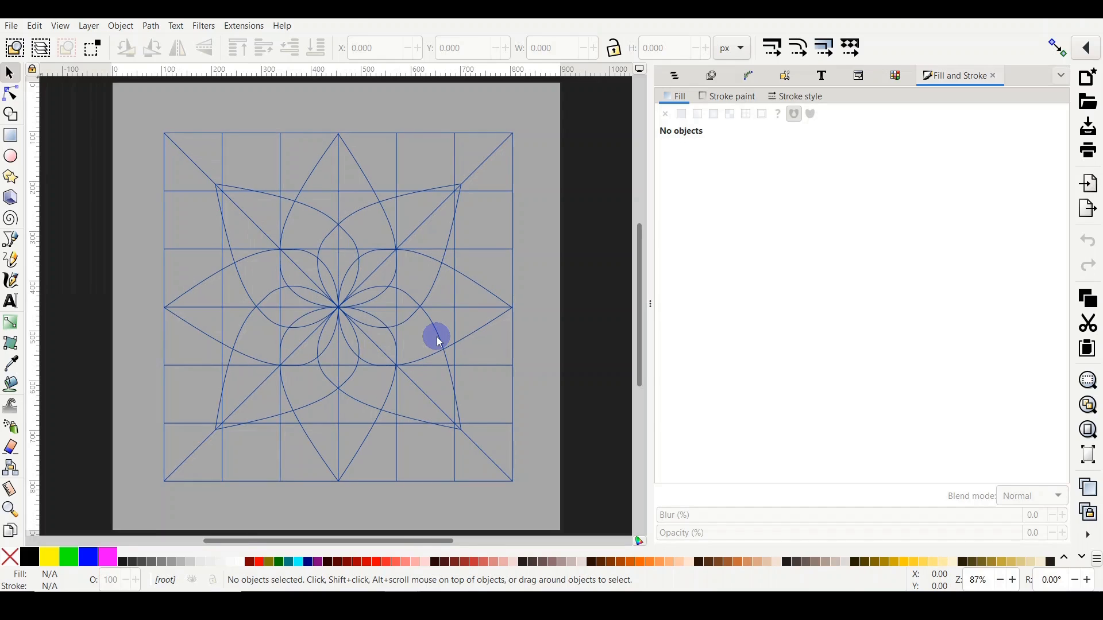
click(651, 304)
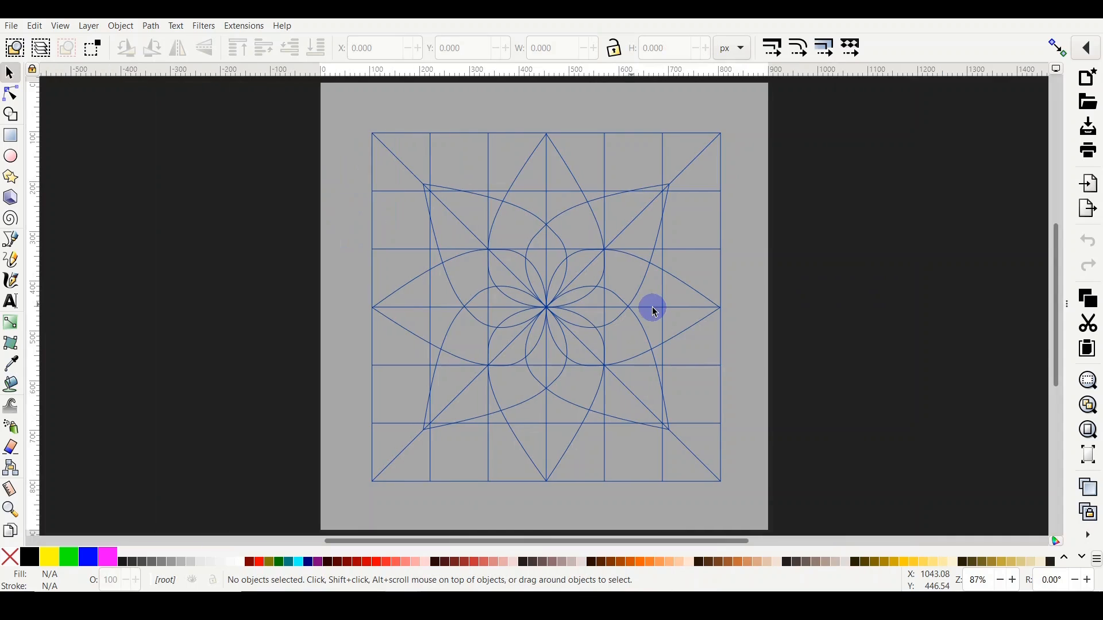
Duplicate the Lily line group and place spare copies beyond both sides of the page, keeping one selected at the centre
click(544, 244)
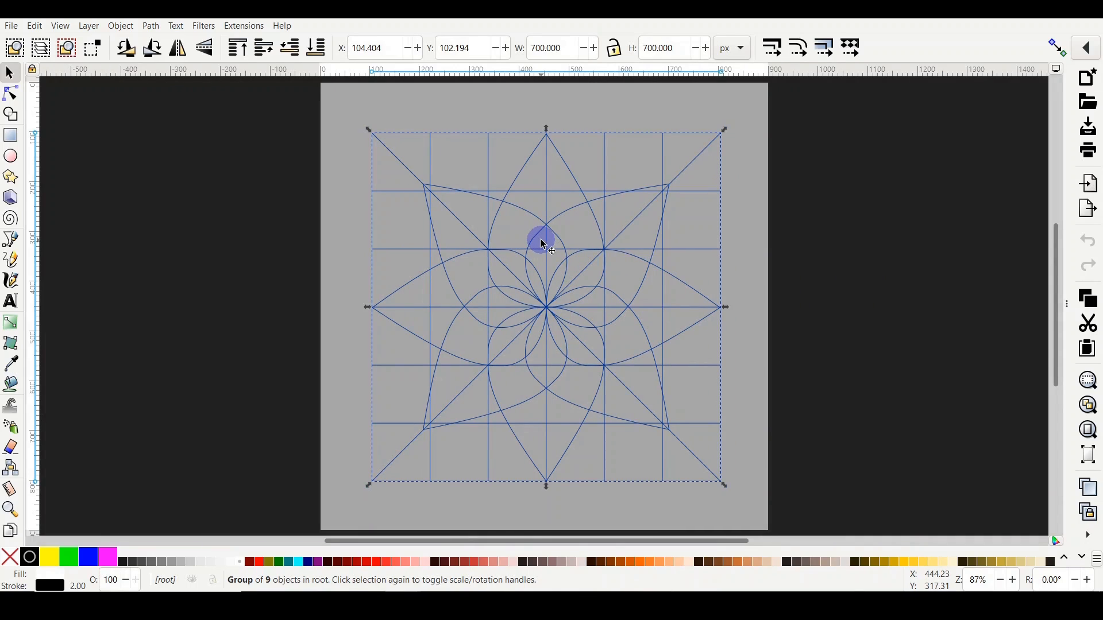
key(ctrl+d)
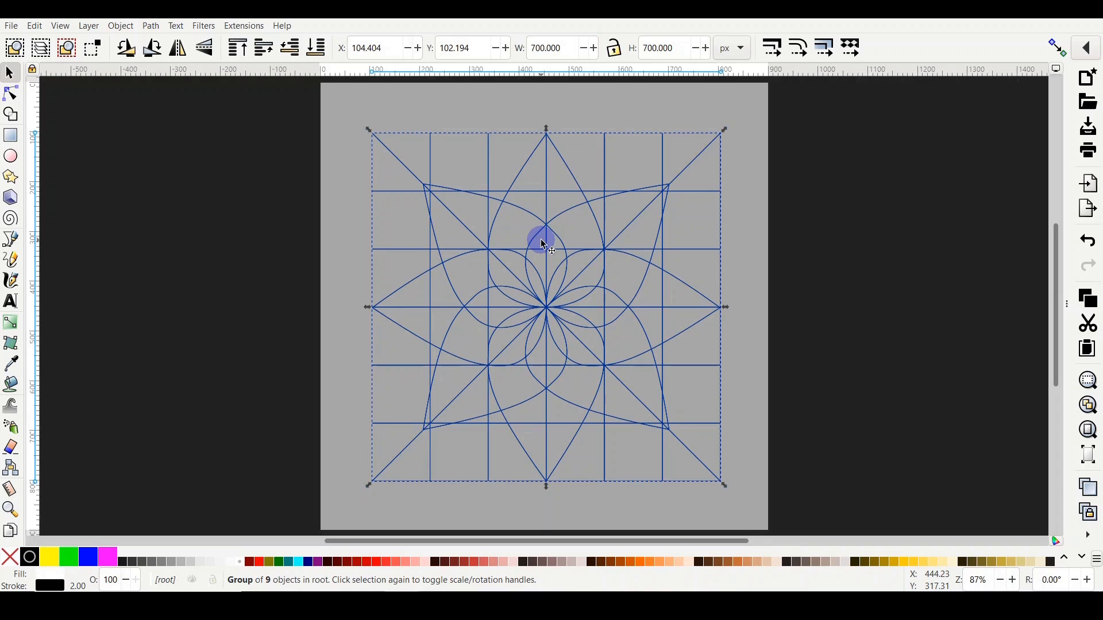
mouse_move(540, 243)
mouse_down()
mouse_move(386, 356)
mouse_move(120, 487)
mouse_up()
mouse_move(630, 228)
mouse_down()
mouse_move(613, 229)
mouse_move(741, 357)
mouse_move(919, 492)
mouse_move(1029, 523)
mouse_up()
click(443, 300)
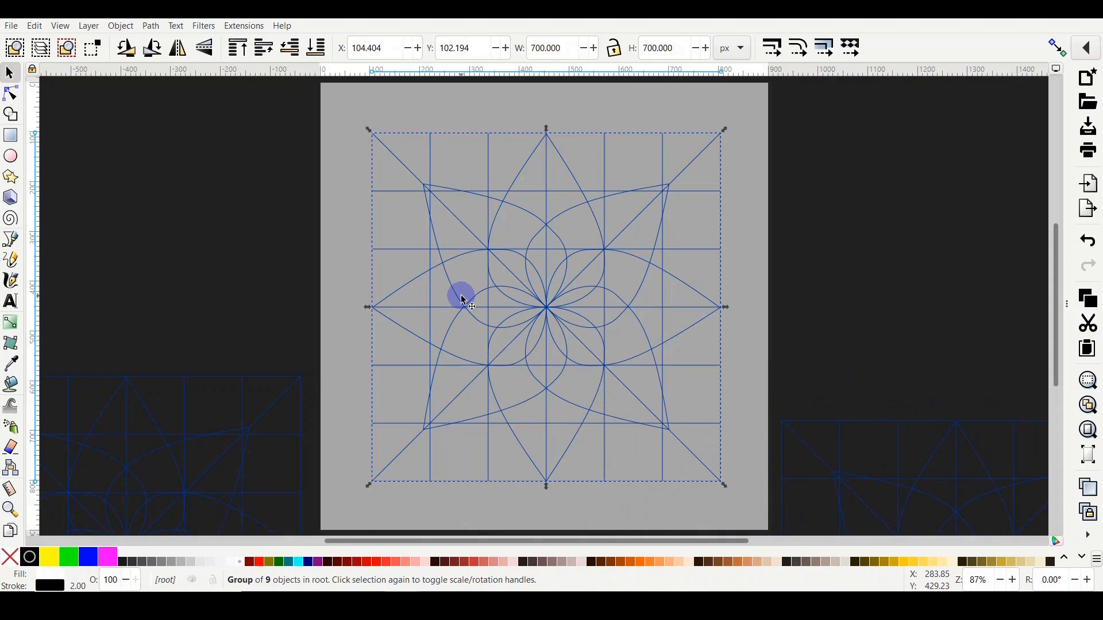
With the Shape Builder, add the eight slim petal fragments around the centre of the Lily pattern
click(13, 116)
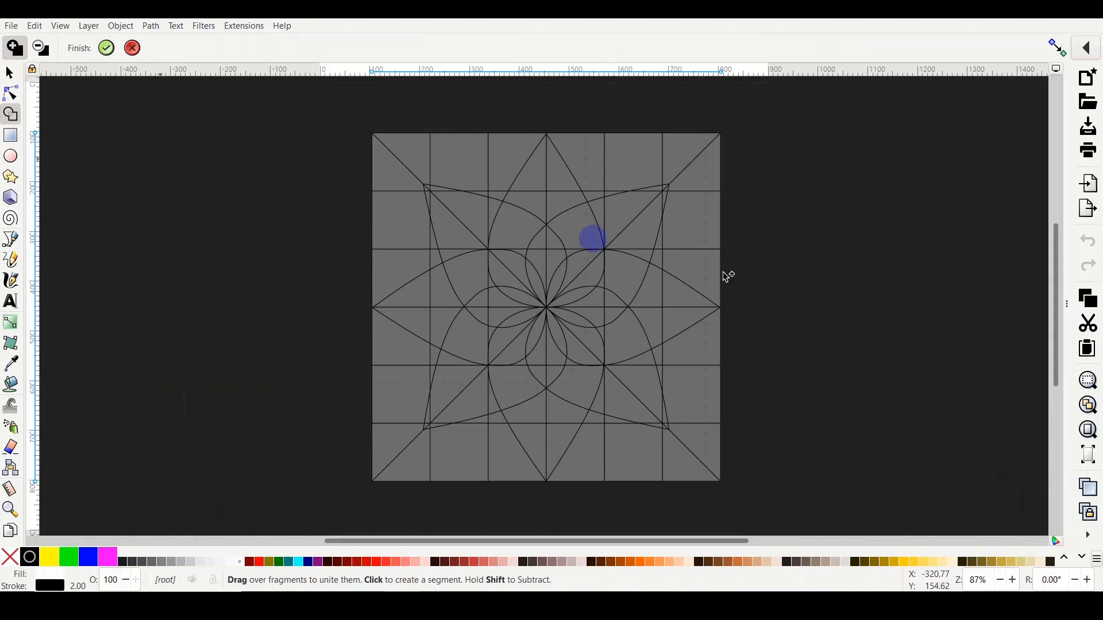
key(plus)
key(plus)
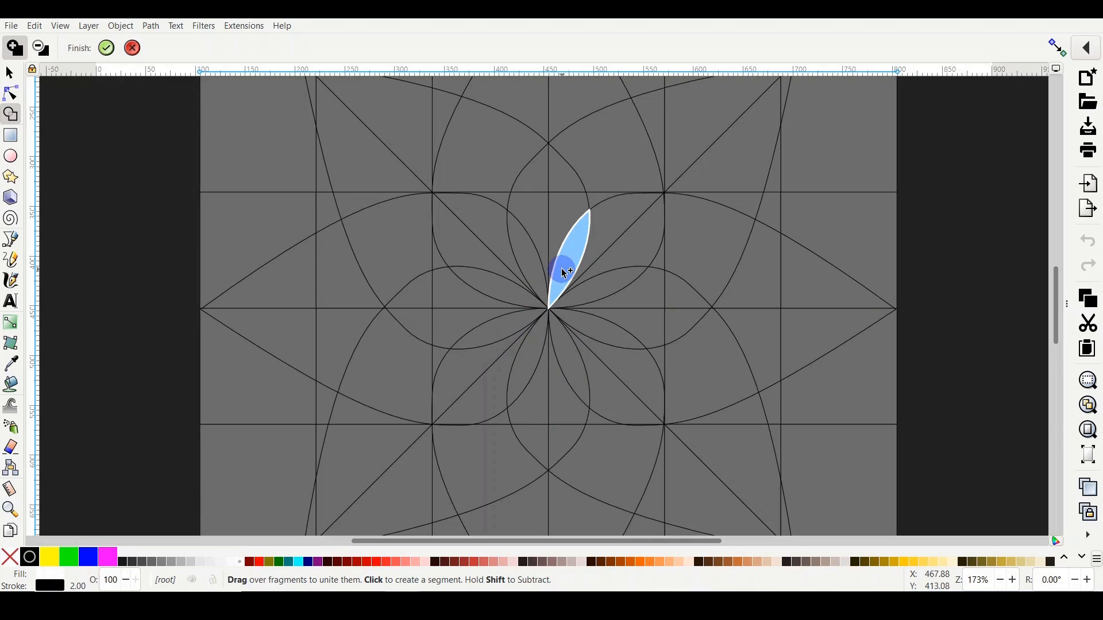
click(560, 268)
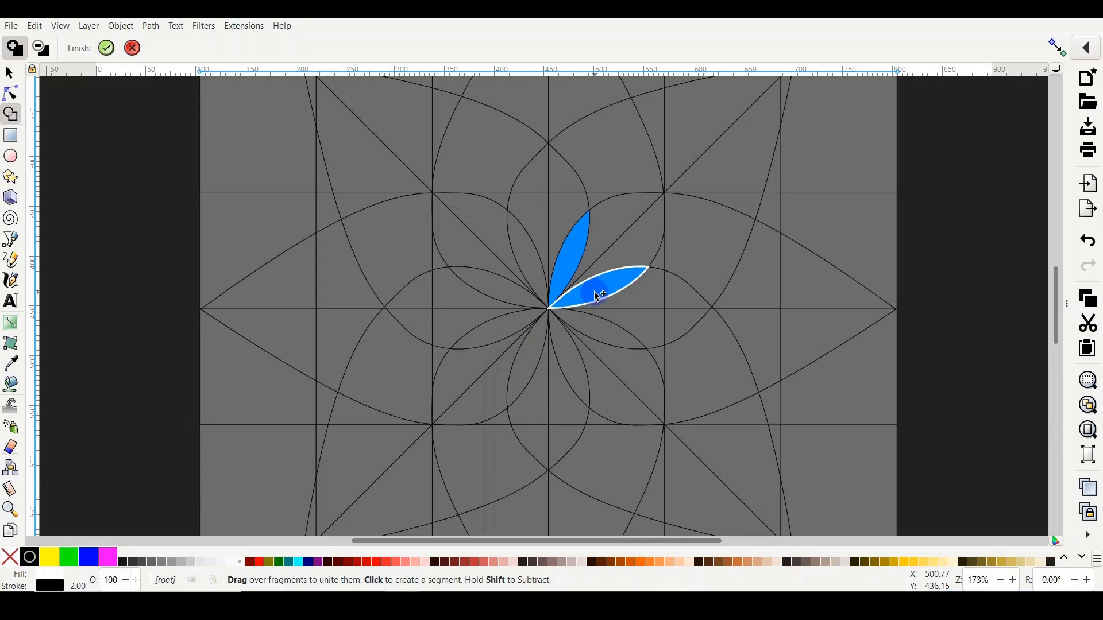
click(597, 295)
click(596, 323)
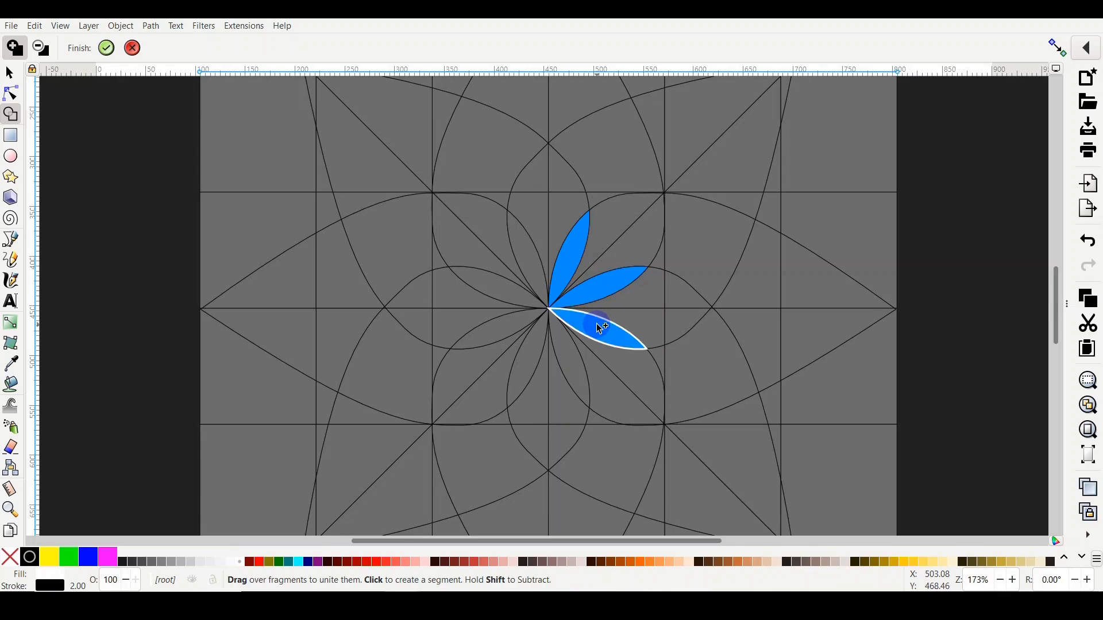
click(570, 357)
click(522, 352)
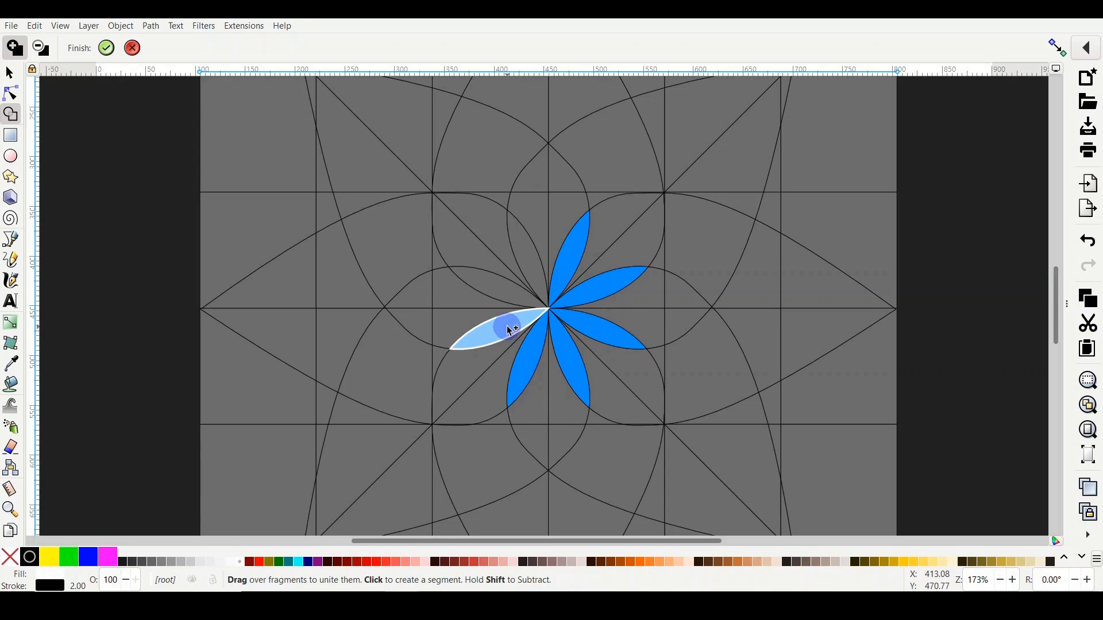
click(507, 322)
click(517, 288)
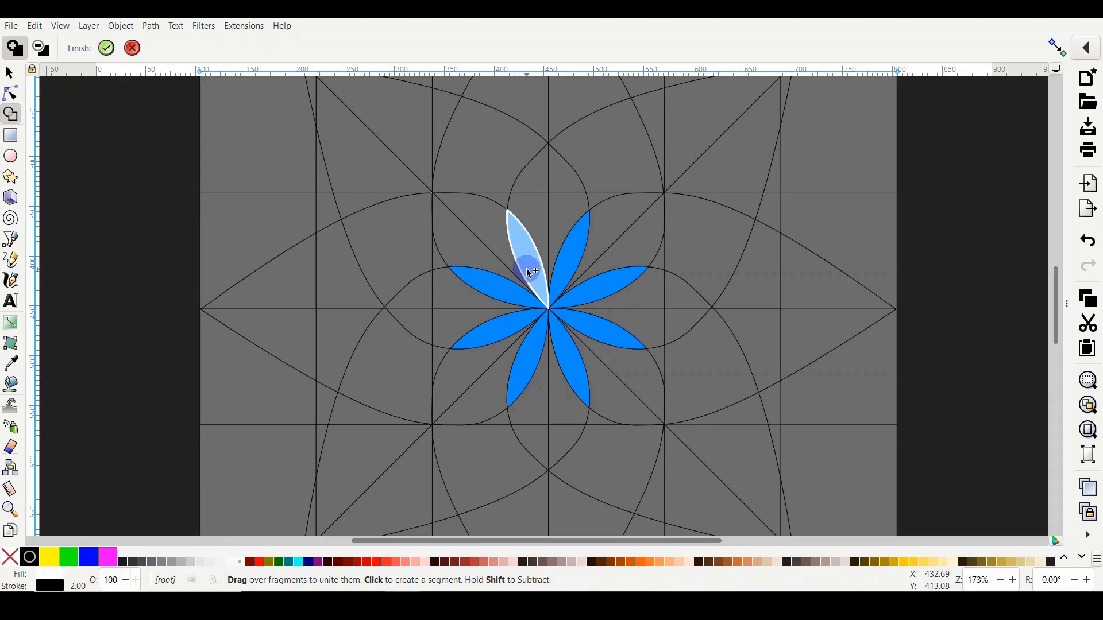
click(526, 267)
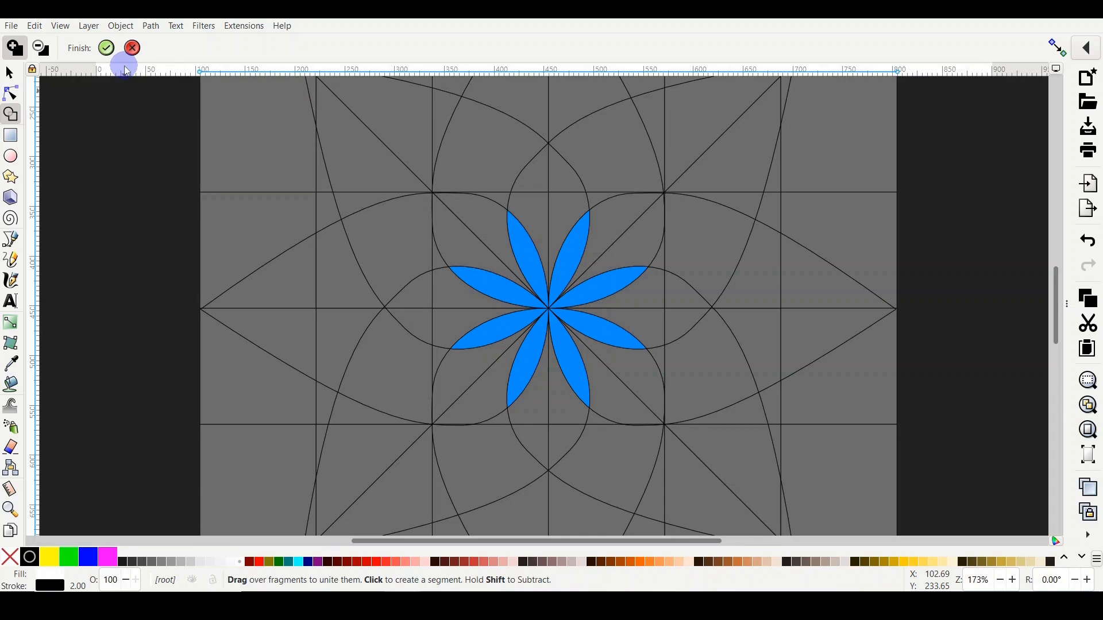
Apply the Shape Builder result, unite the eight slim petals into one path and fill it with blue
click(106, 48)
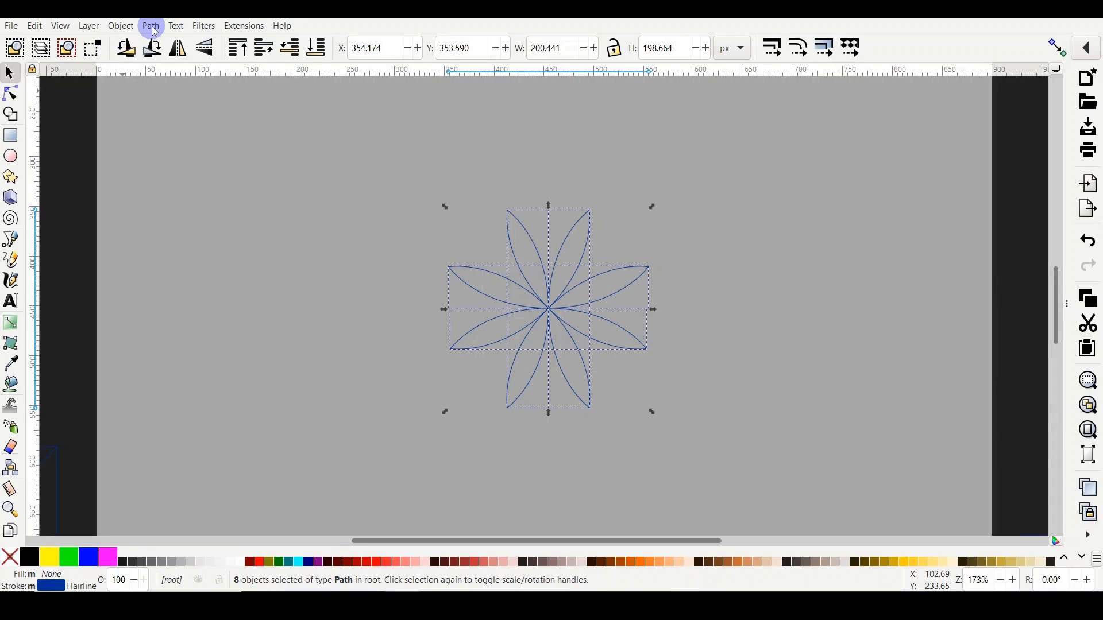
click(151, 26)
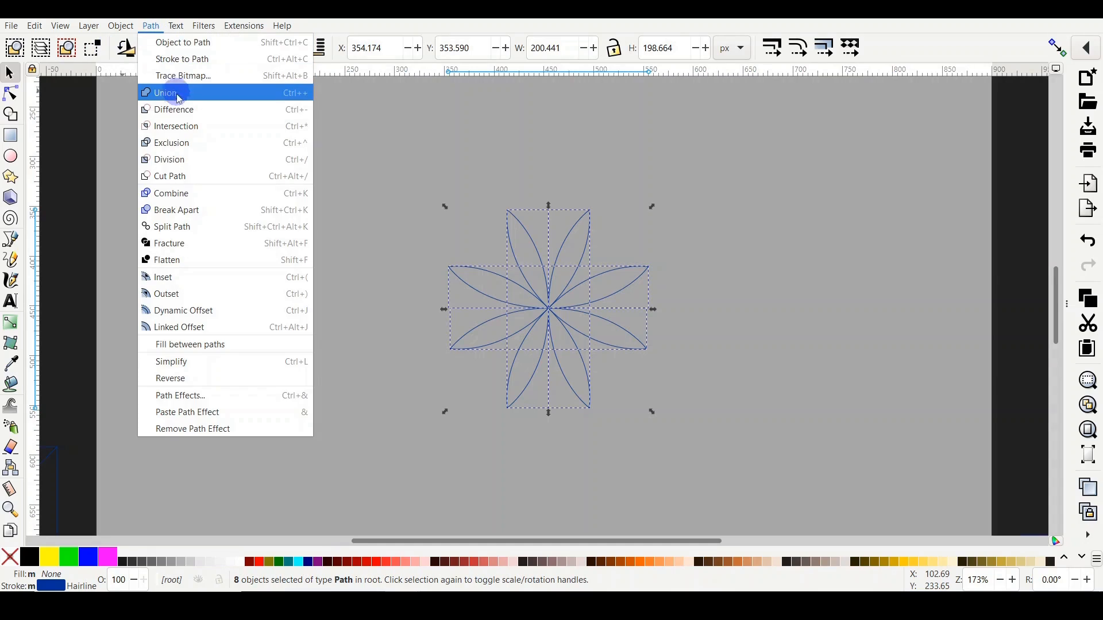
click(176, 93)
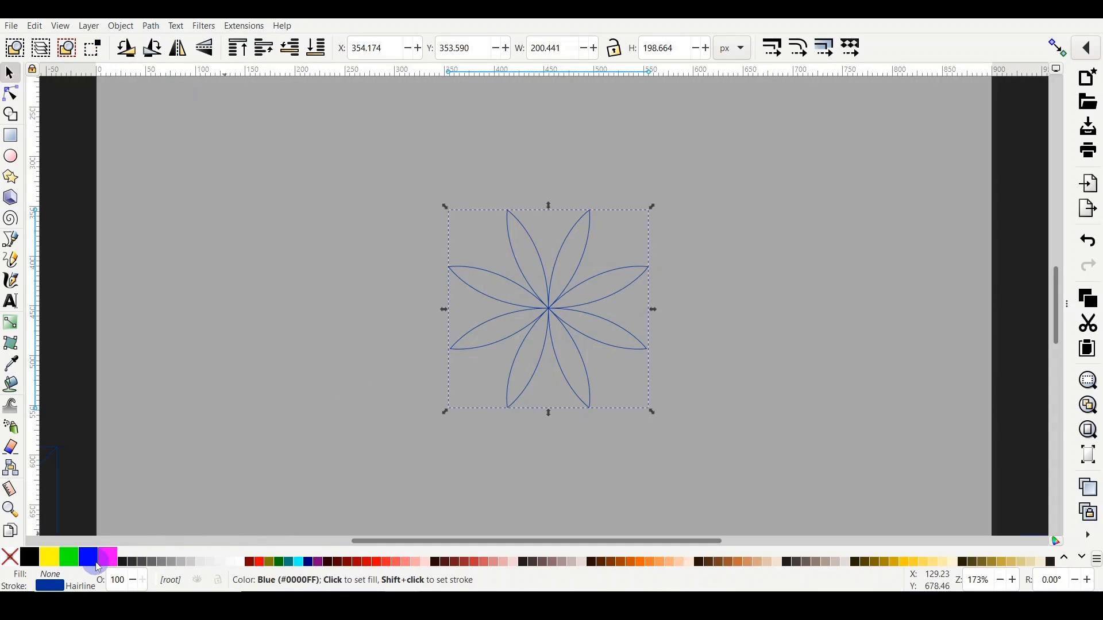
click(95, 566)
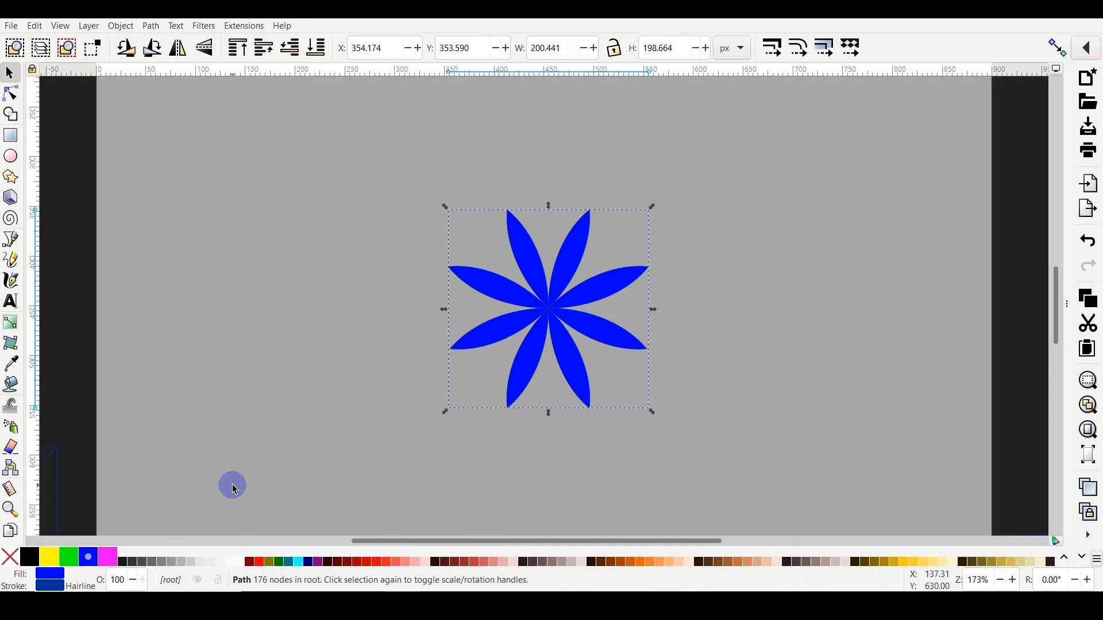
Move the blue flower to the page's left edge and bring a spare Lily line group onto the page
scroll(255, 493, down, 6)
scroll(255, 492, down, 4)
scroll(270, 499, up, 6)
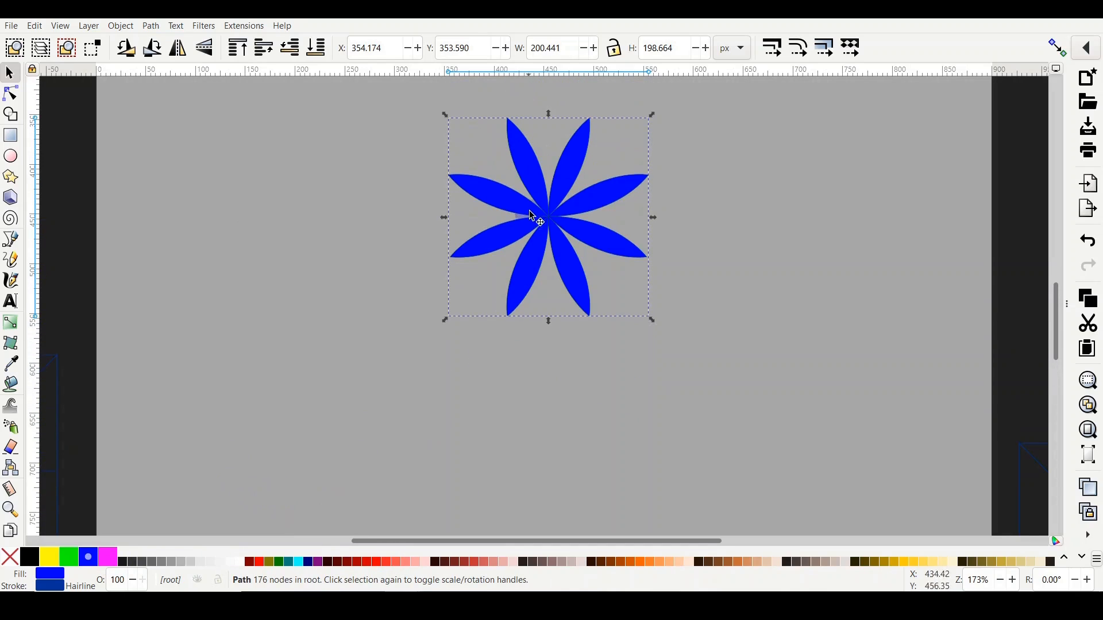
drag(533, 208, 84, 189)
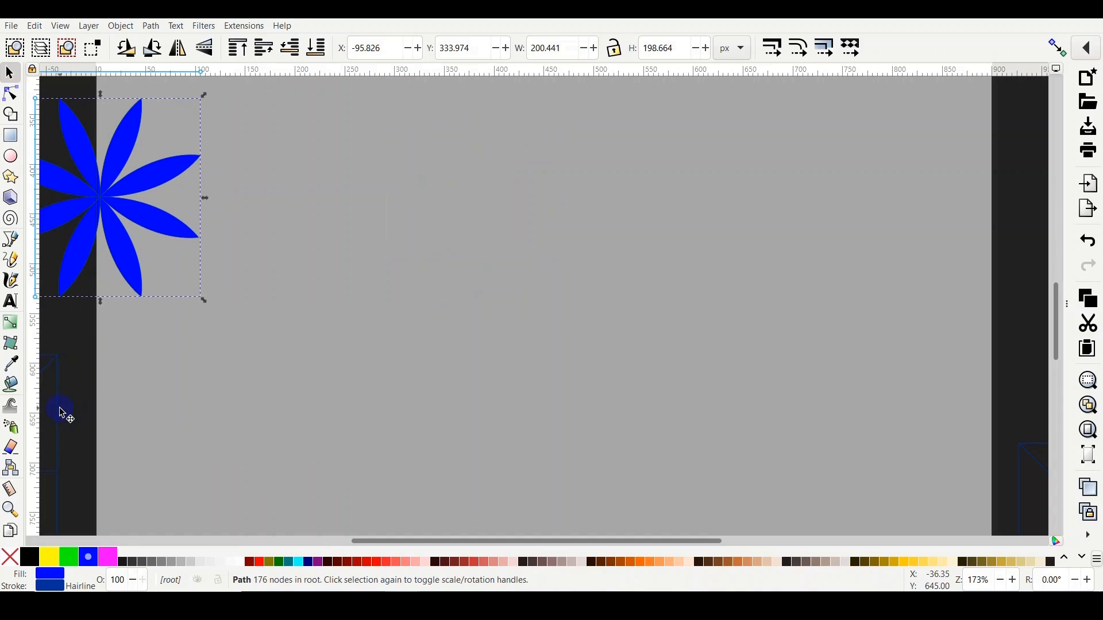
drag(120, 407, 859, 116)
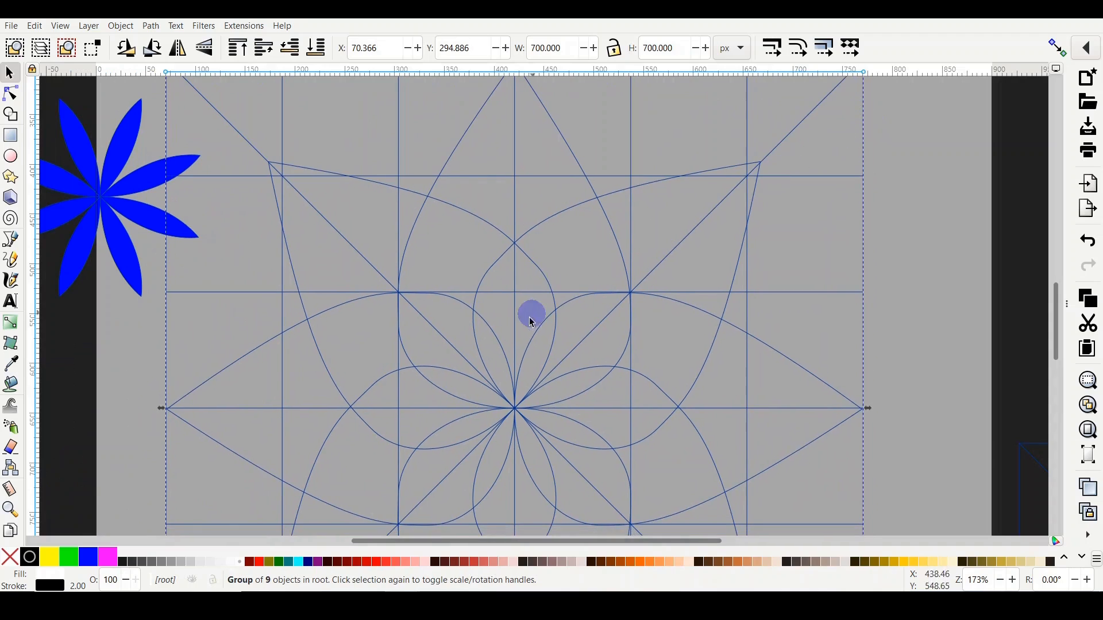
scroll(741, 368, down, 2)
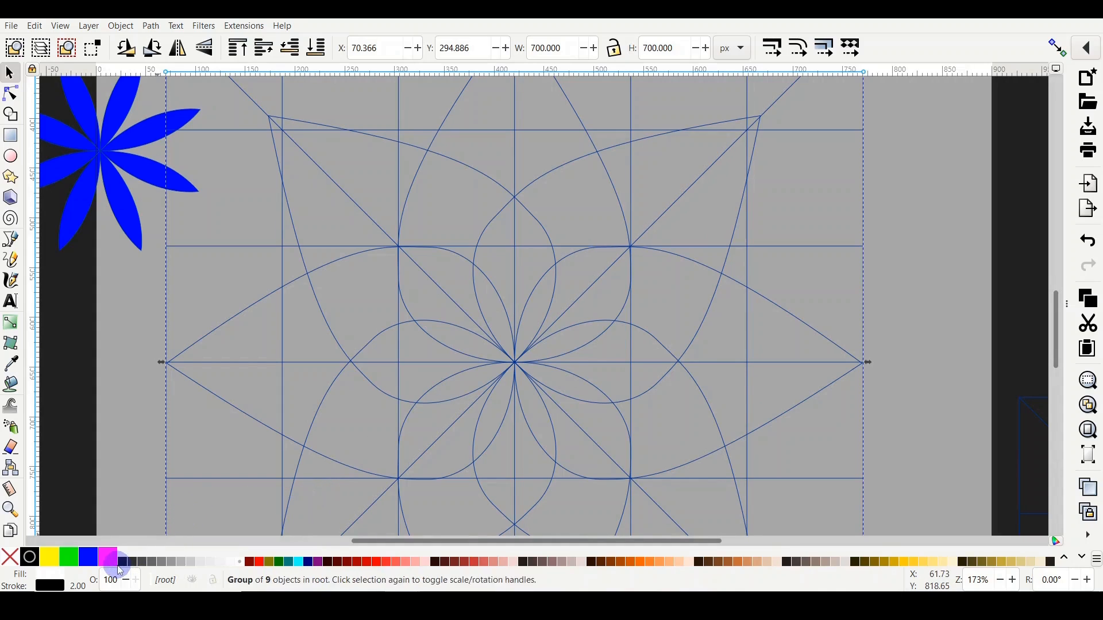
With the Shape Builder, merge fragments into eight broad petals around the centre, leaving out the slim overlaps between them
click(11, 115)
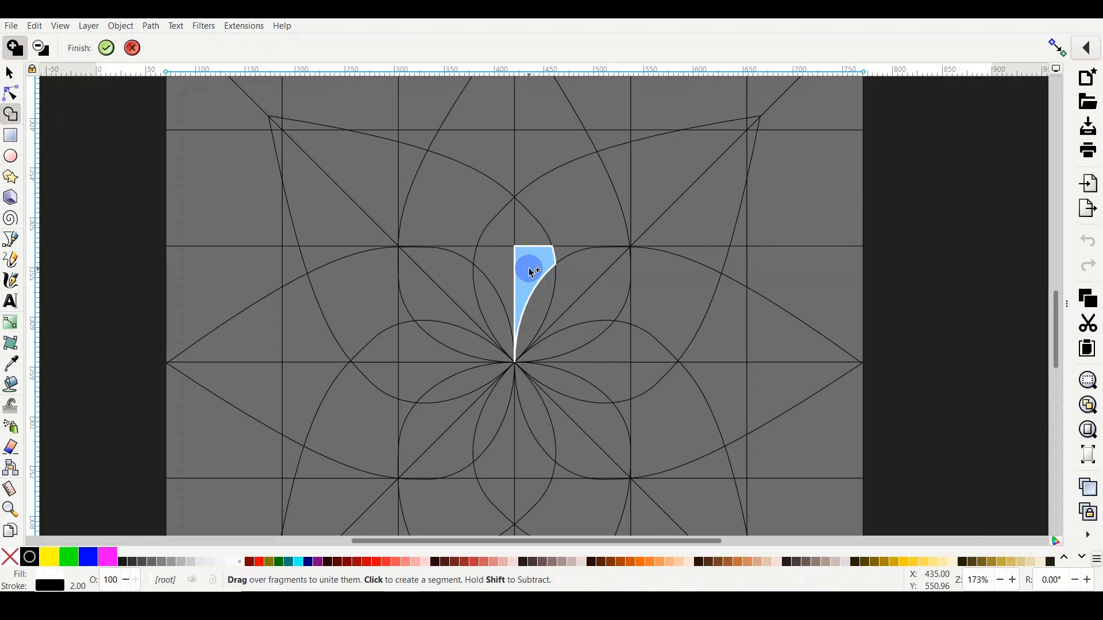
mouse_move(531, 271)
mouse_down()
mouse_move(485, 271)
mouse_move(502, 263)
mouse_up()
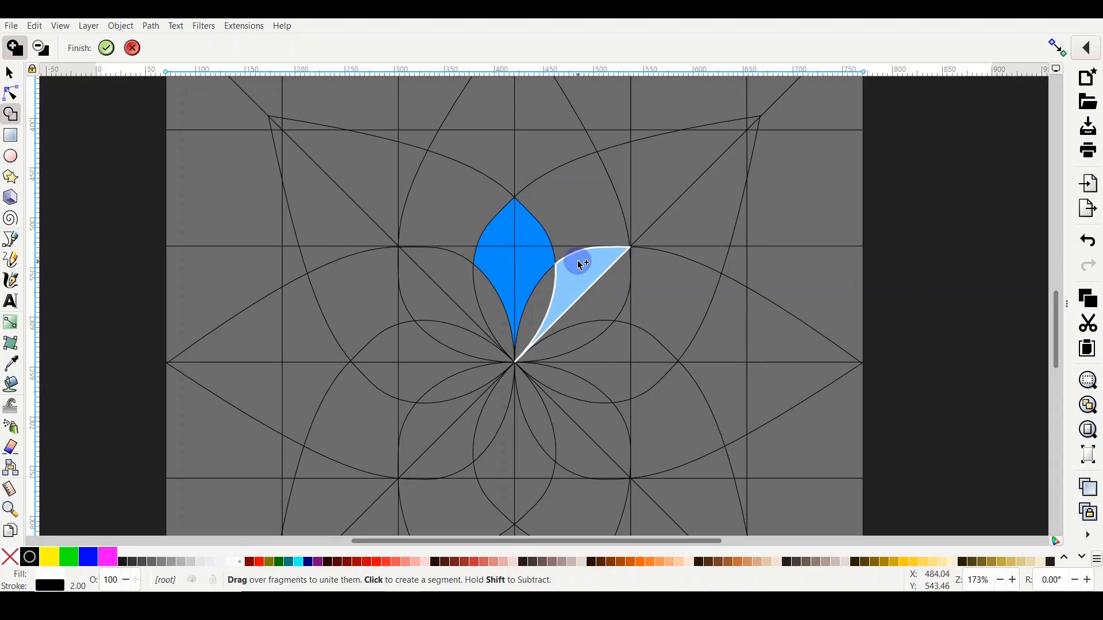
drag(579, 258, 610, 283)
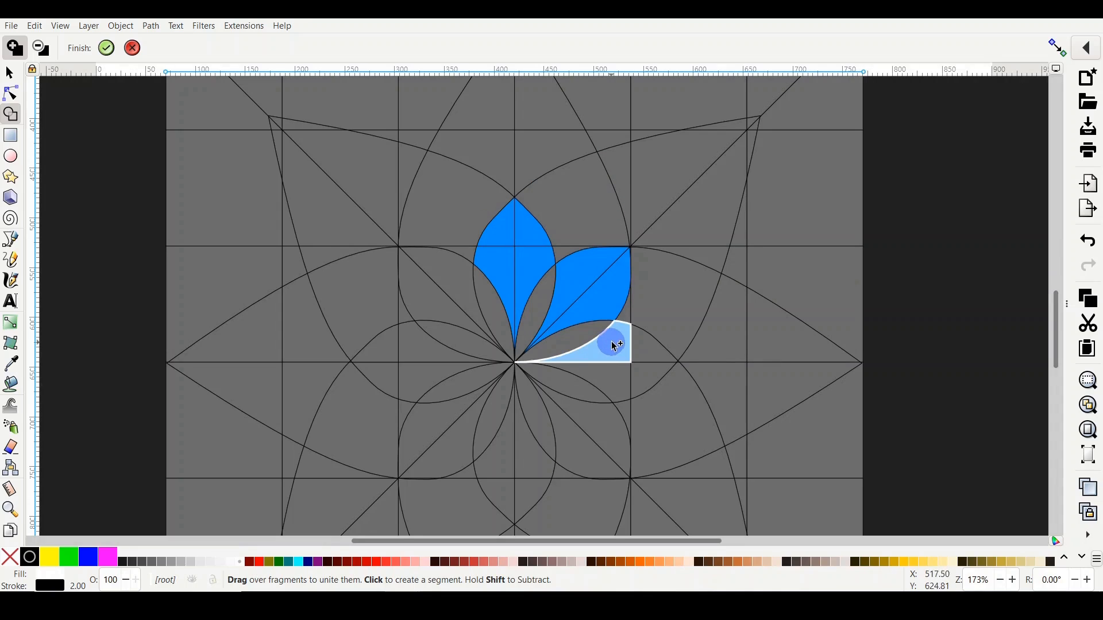
mouse_move(615, 346)
mouse_down()
mouse_move(646, 345)
mouse_move(644, 369)
mouse_move(617, 371)
mouse_move(584, 446)
mouse_move(536, 452)
mouse_up()
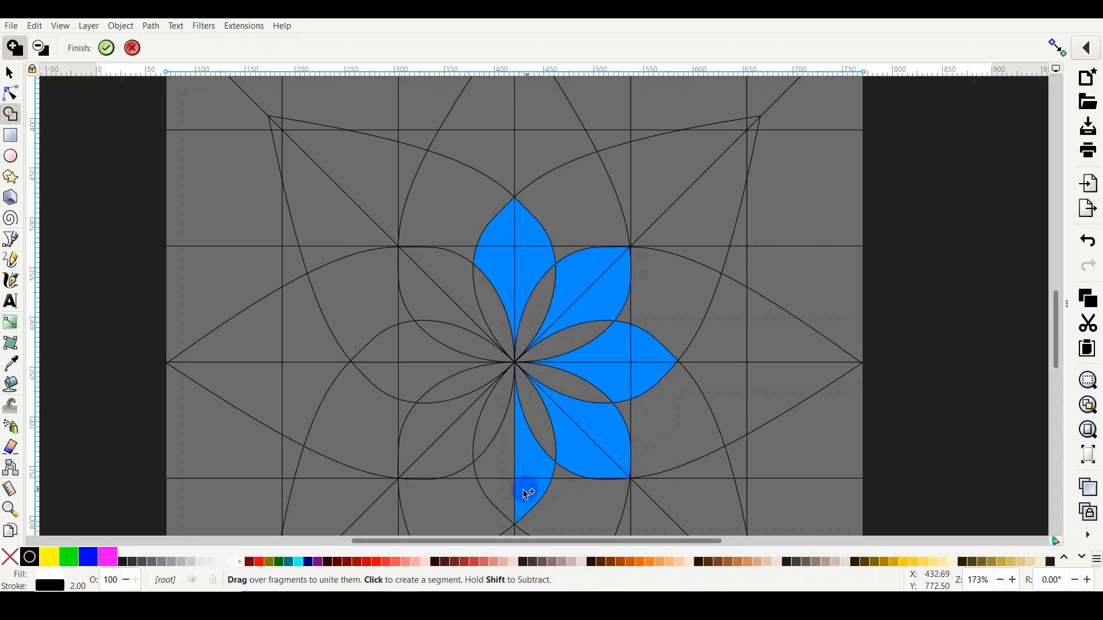
mouse_move(522, 489)
mouse_down()
mouse_move(506, 461)
mouse_move(434, 443)
mouse_move(411, 383)
mouse_move(391, 382)
mouse_move(388, 355)
mouse_move(421, 355)
mouse_move(404, 290)
mouse_move(419, 303)
mouse_move(454, 281)
mouse_up()
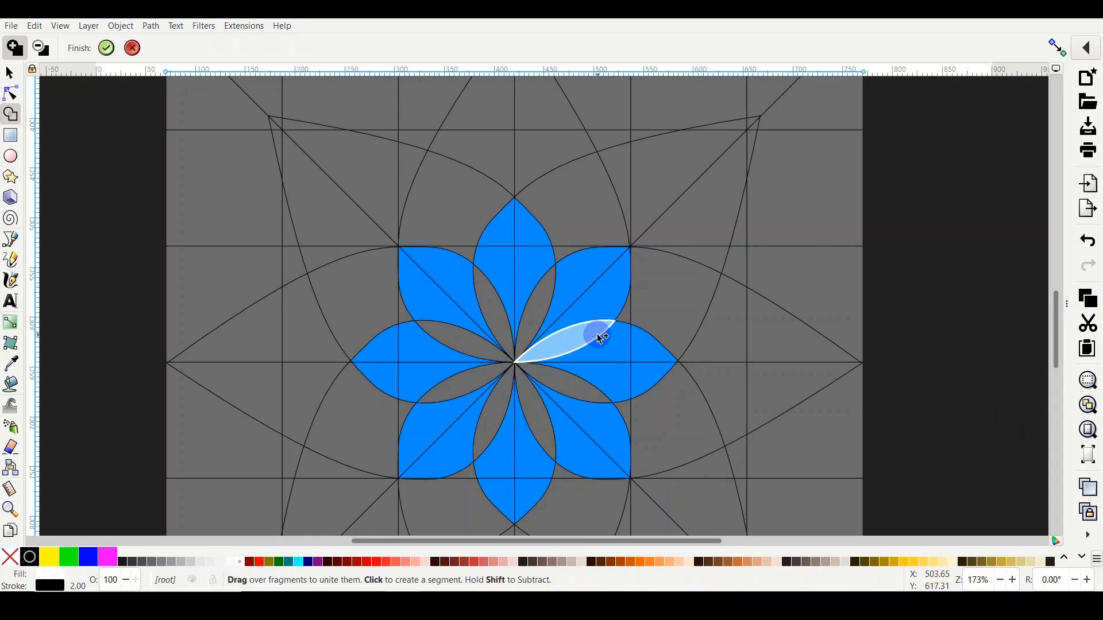
Apply the Shape Builder result, unite the broad petals into one path and fill it with magenta
click(108, 55)
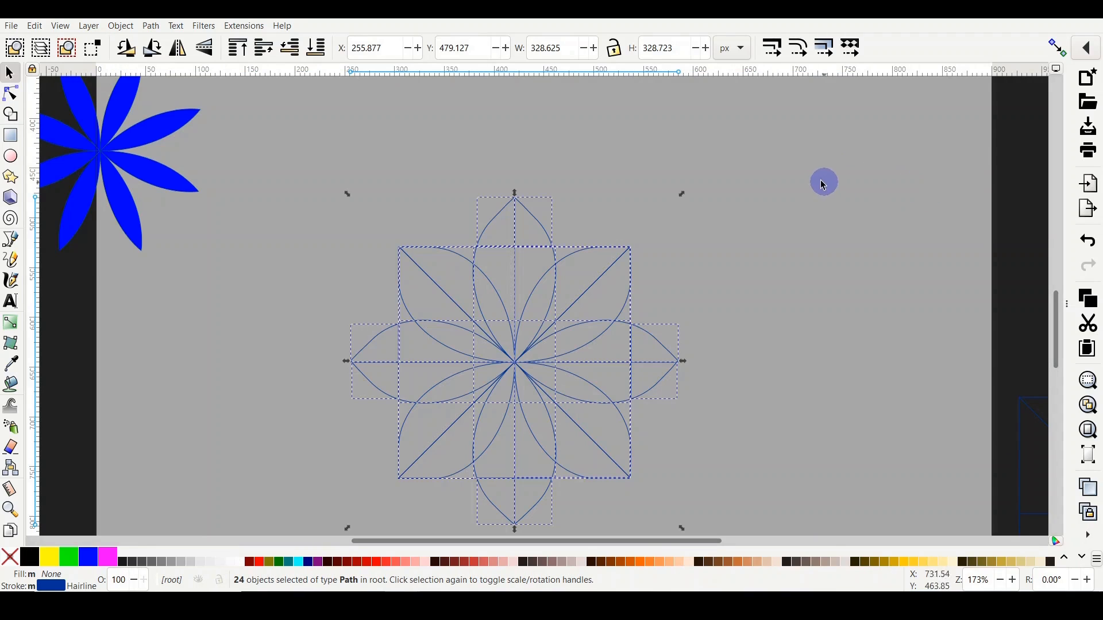
click(152, 27)
click(171, 91)
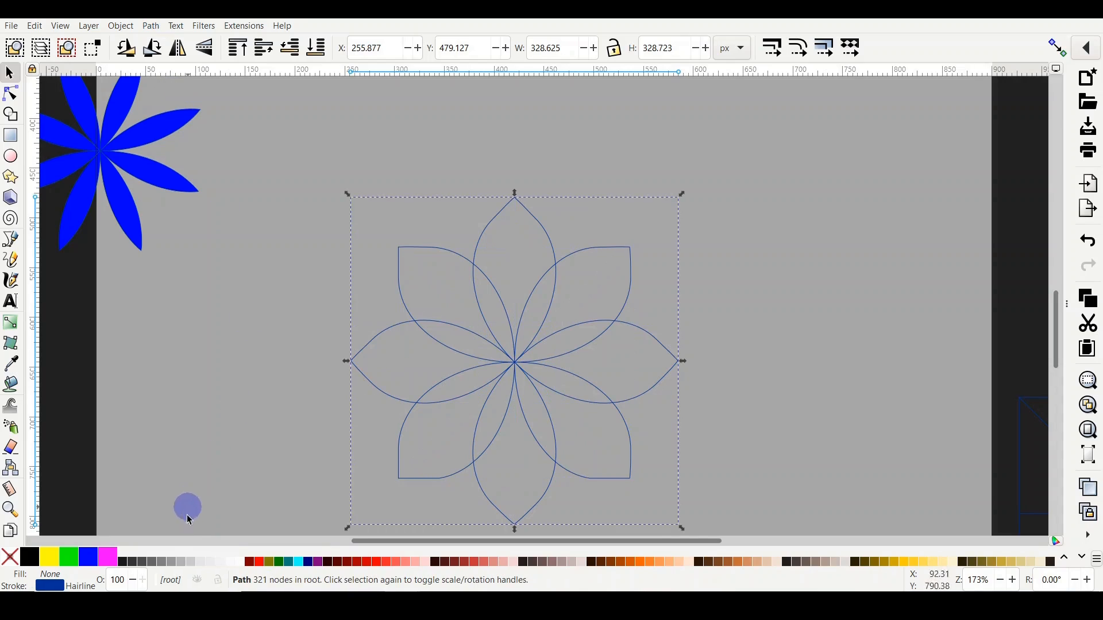
click(107, 561)
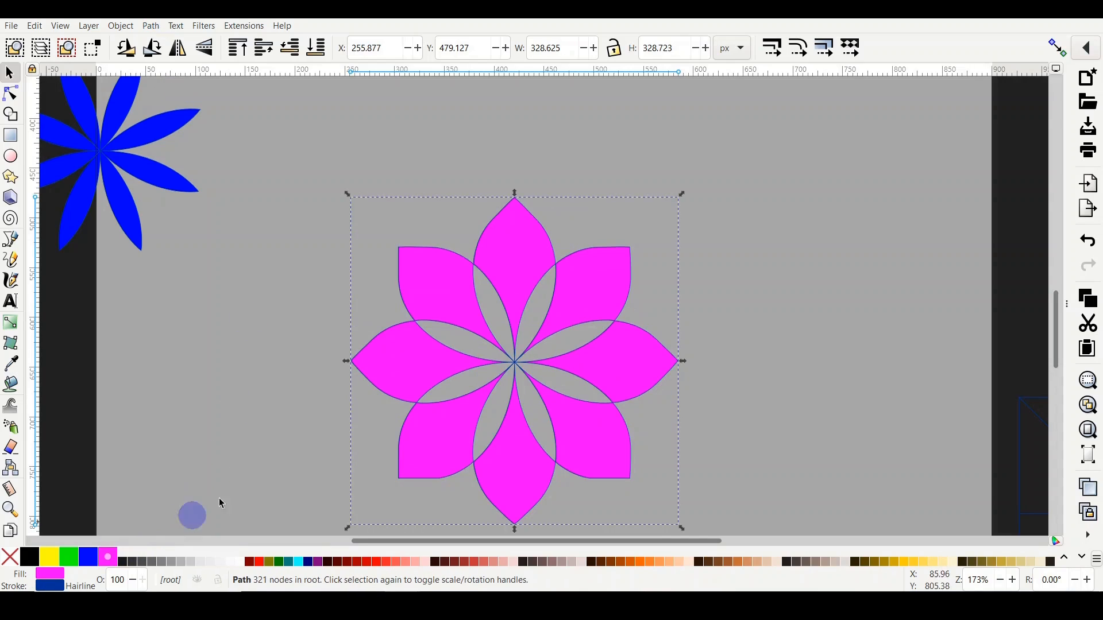
Move the blue flower fully onto the page, beside the upper left of the magenta flower
drag(100, 157, 240, 237)
scroll(473, 356, down, 8)
scroll(477, 361, down, 10)
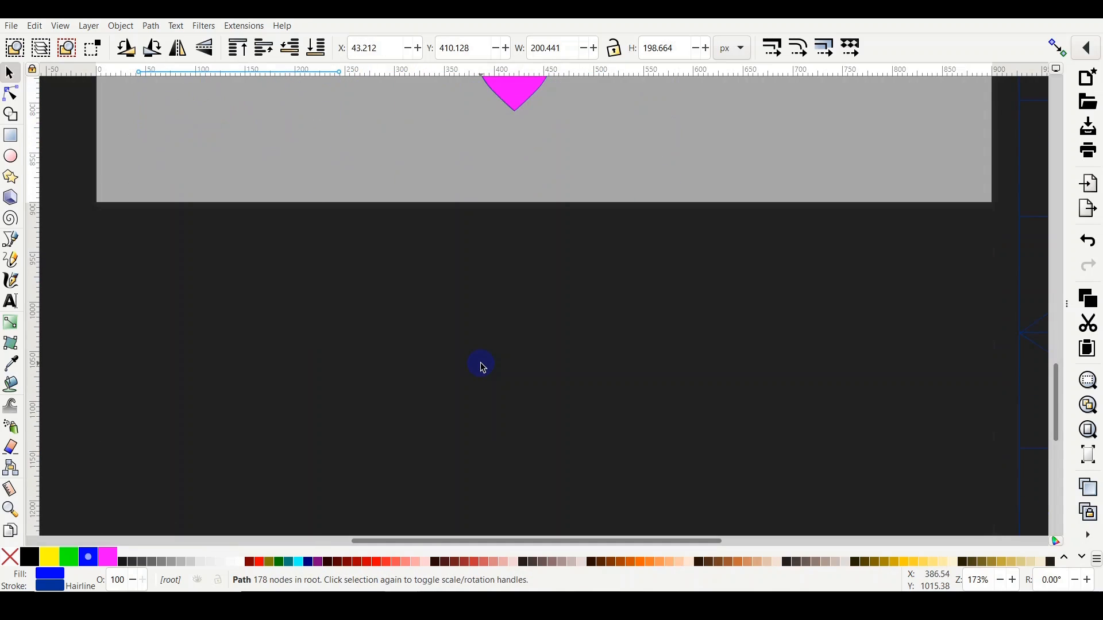
scroll(482, 366, up, 10)
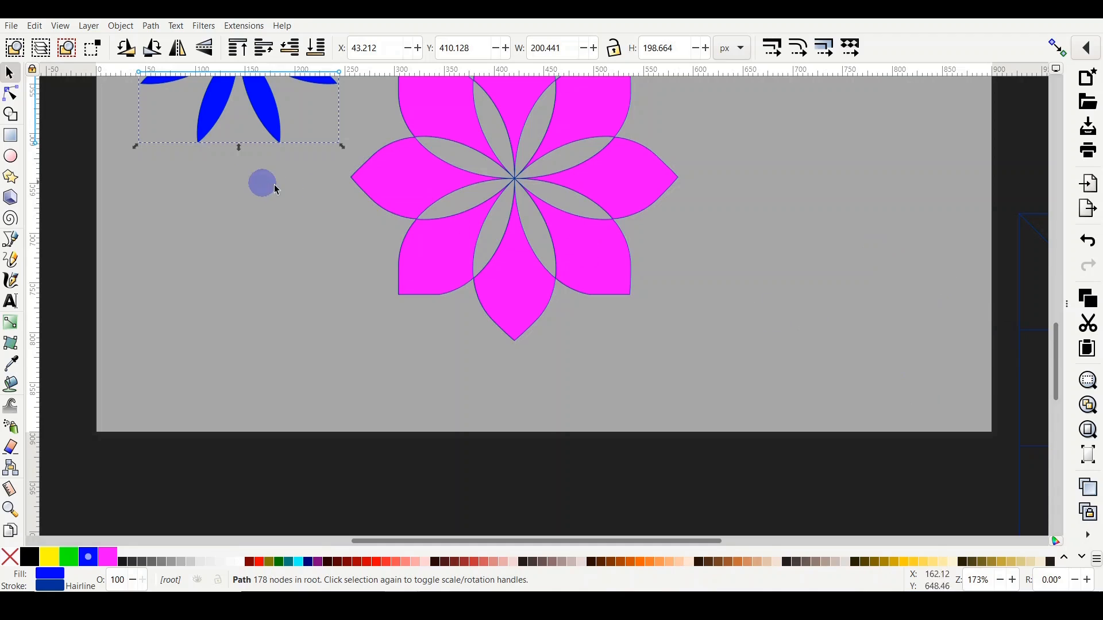
scroll(545, 302, up, 4)
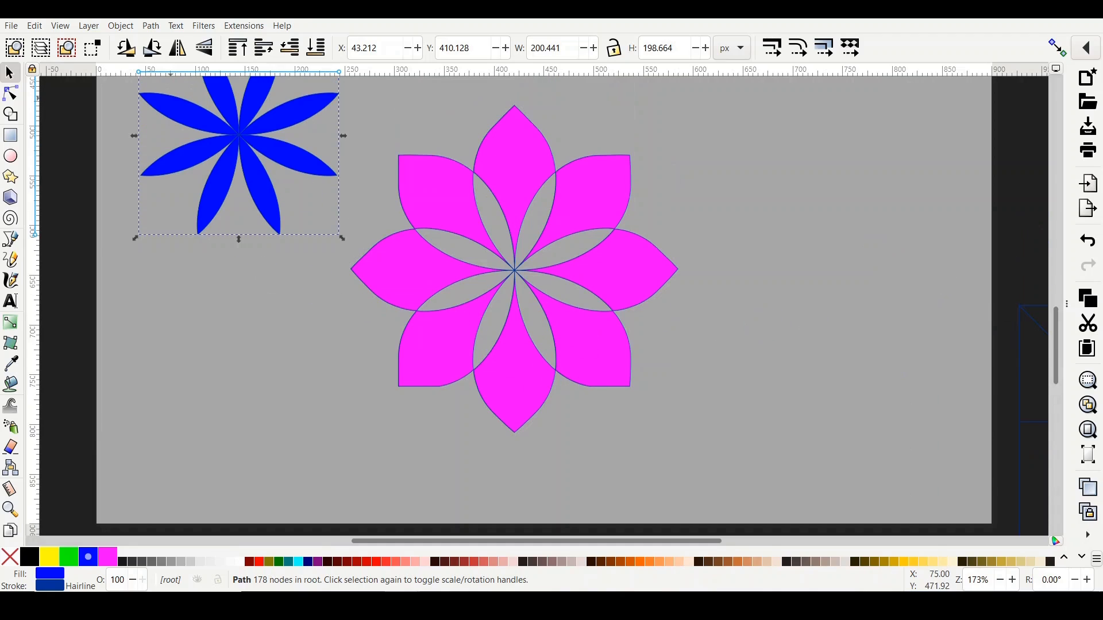
Save the flower document to the Desktop as an Inkscape SVG named lily
click(10, 27)
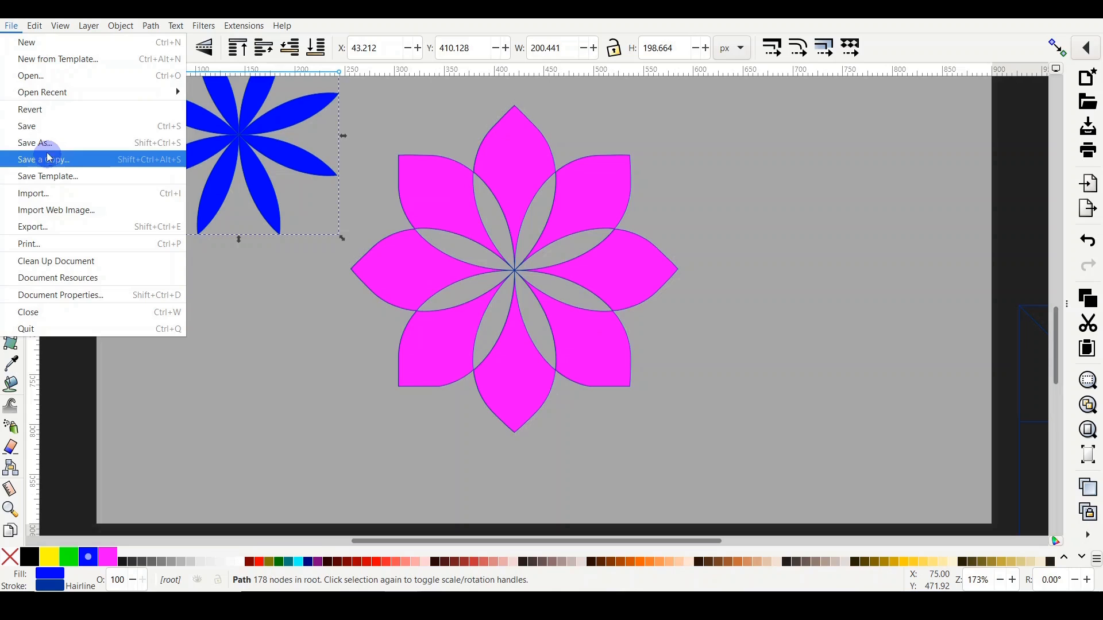
click(47, 148)
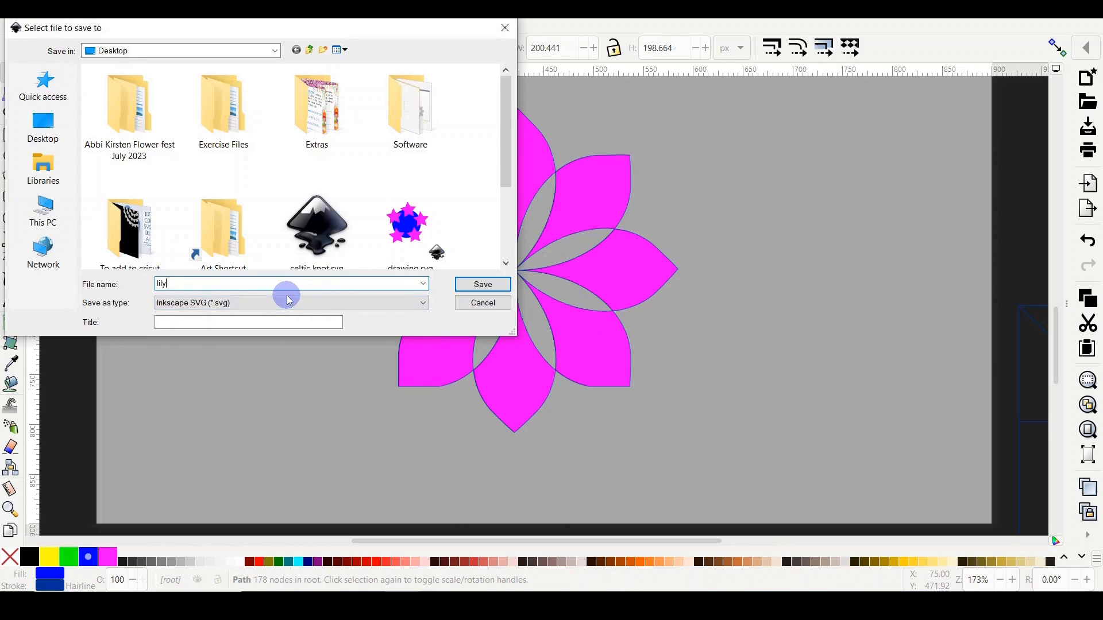
click(478, 290)
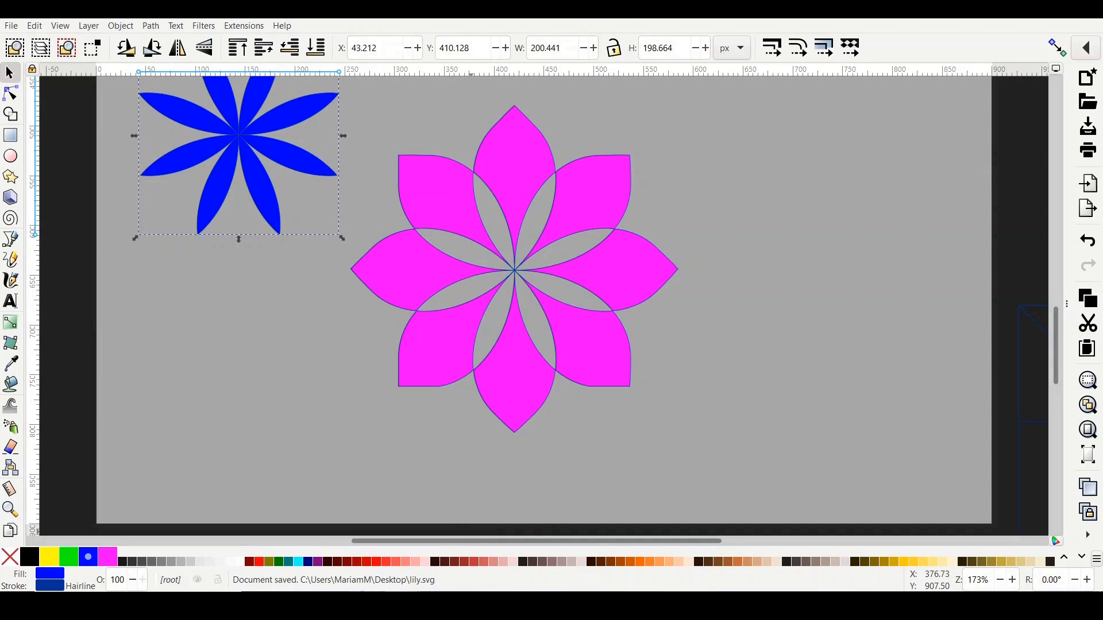
Switch to the Shape Builder Test canvas in Cricut Design Space and combine the square, star, triangle and circle with Exclude
click(363, 604)
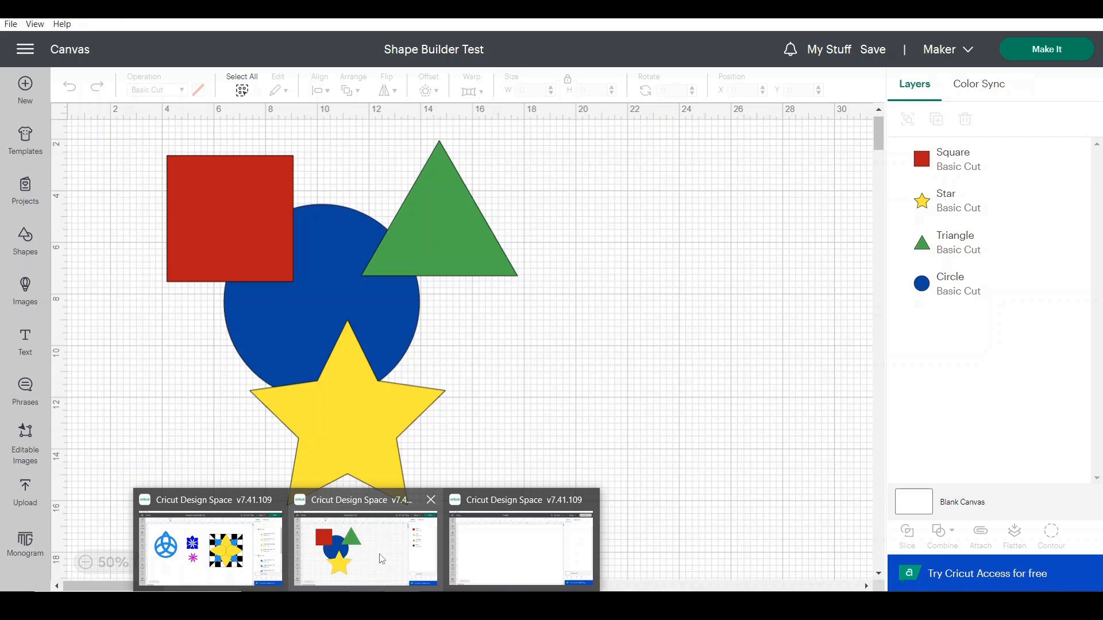
click(380, 556)
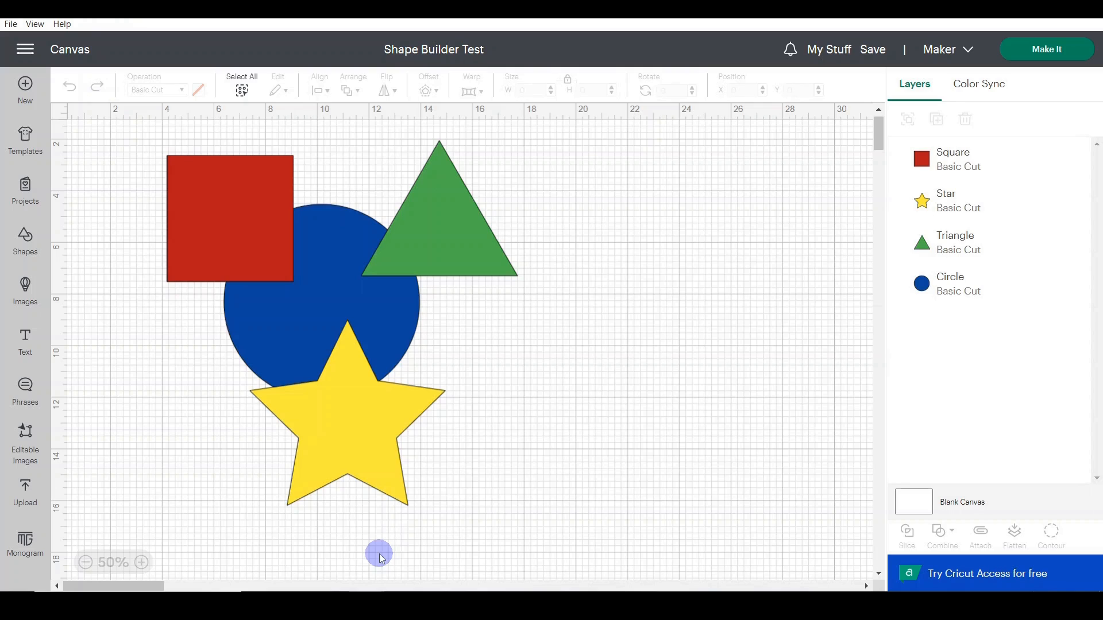
drag(530, 139, 126, 520)
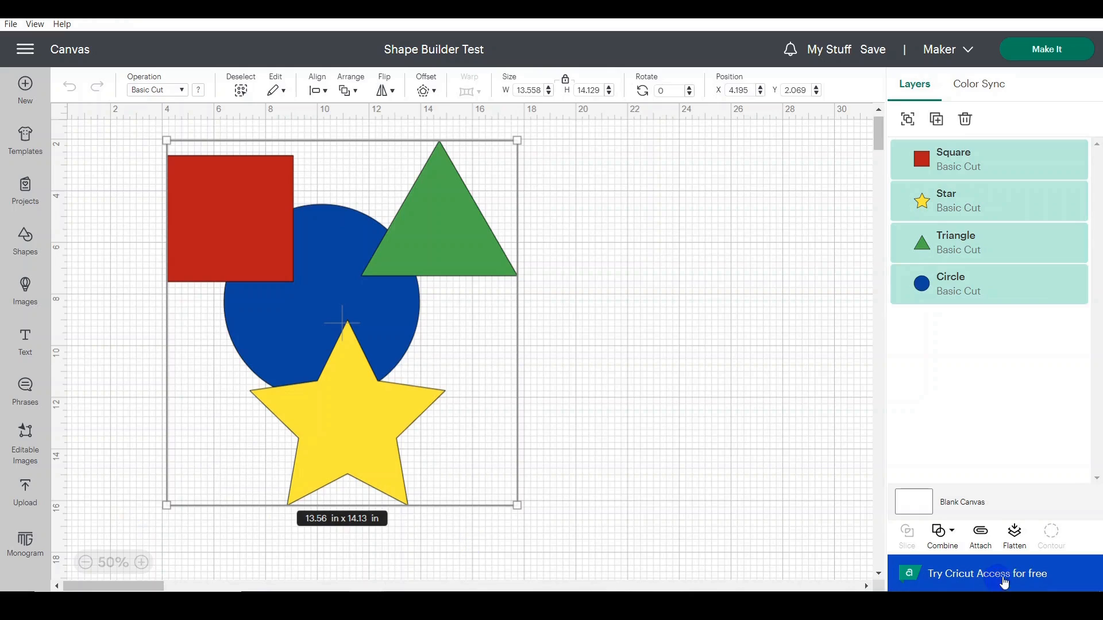
click(952, 533)
click(952, 538)
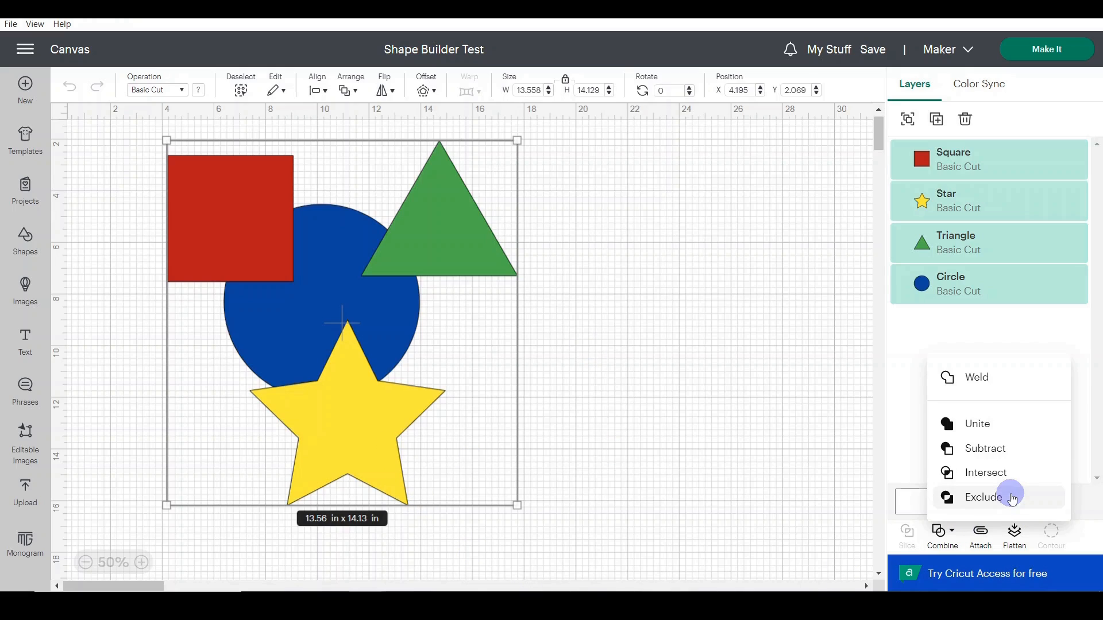
click(1005, 497)
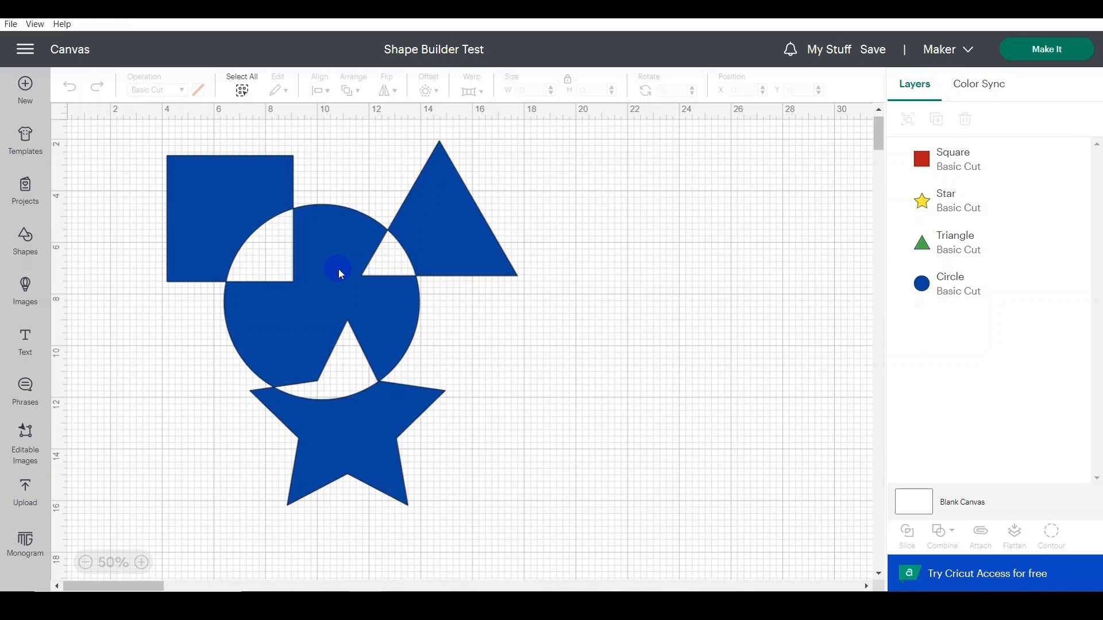
click(636, 239)
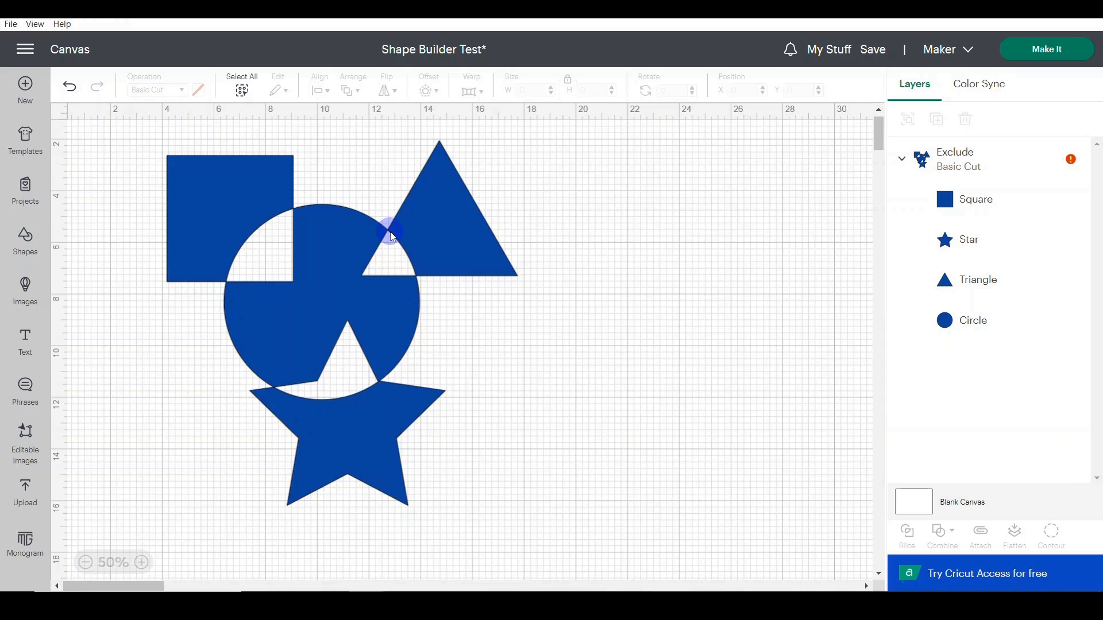
Move the triangle within the Exclude group slightly further over the circle
click(476, 239)
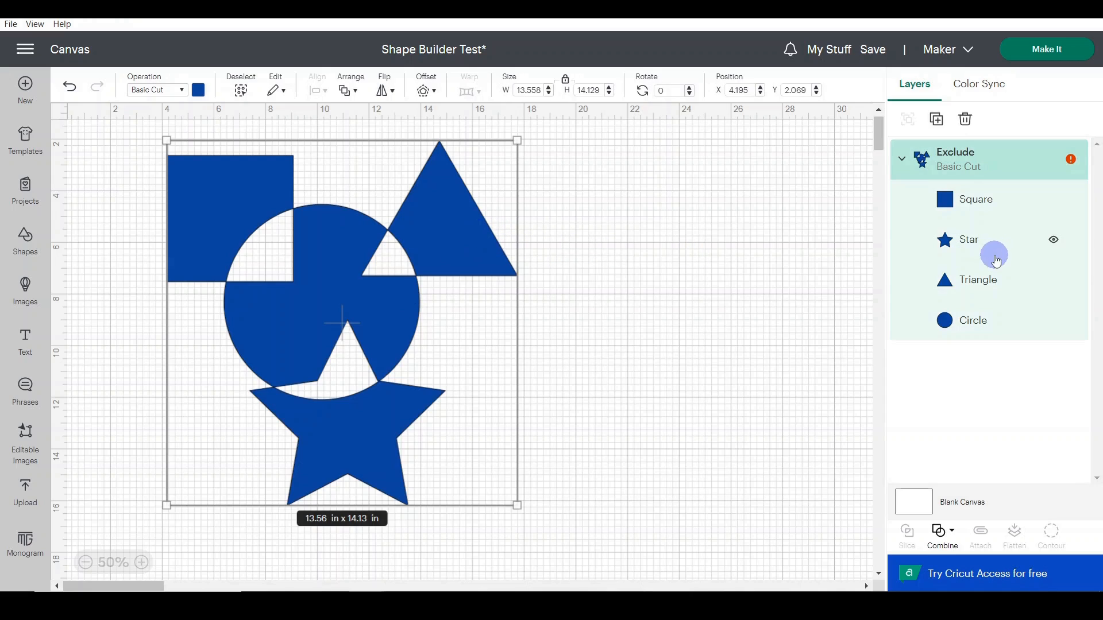
click(972, 290)
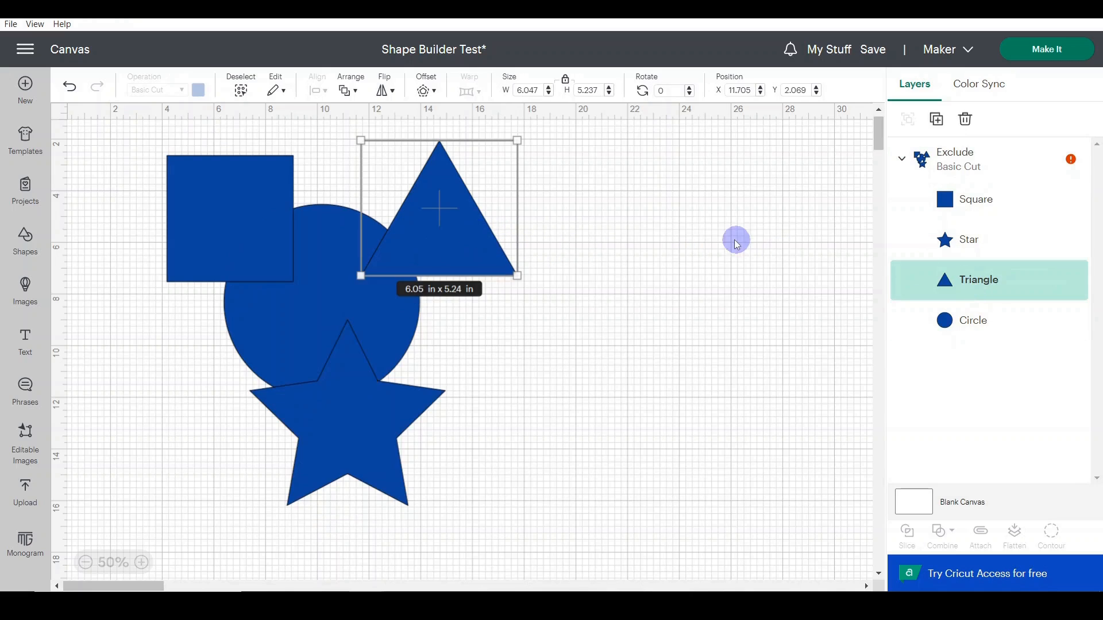
drag(434, 251, 394, 273)
click(707, 250)
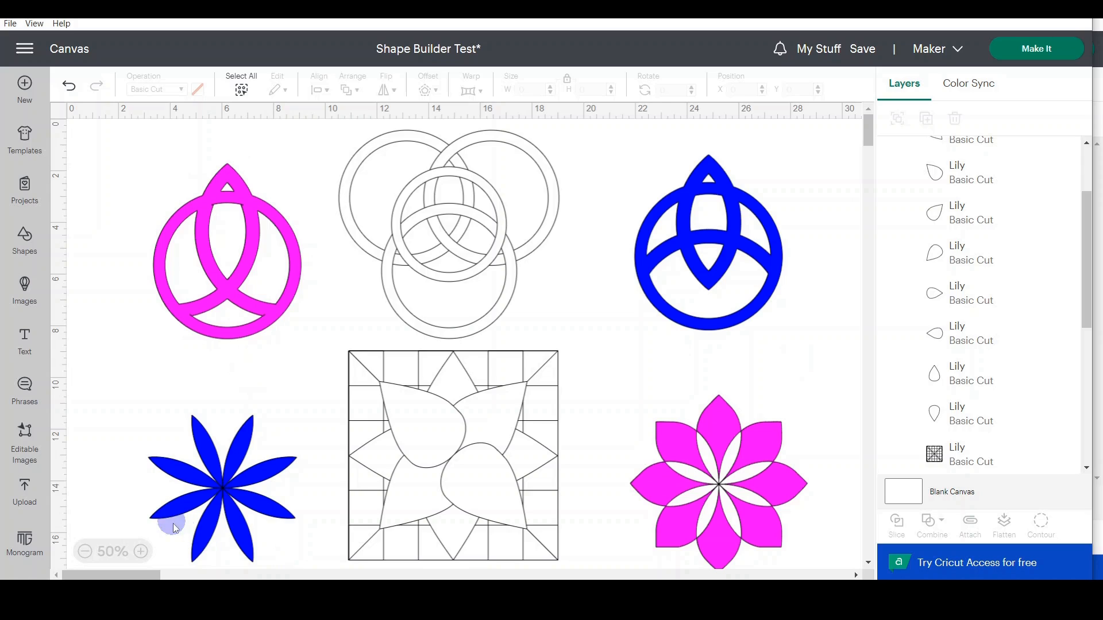
click(140, 551)
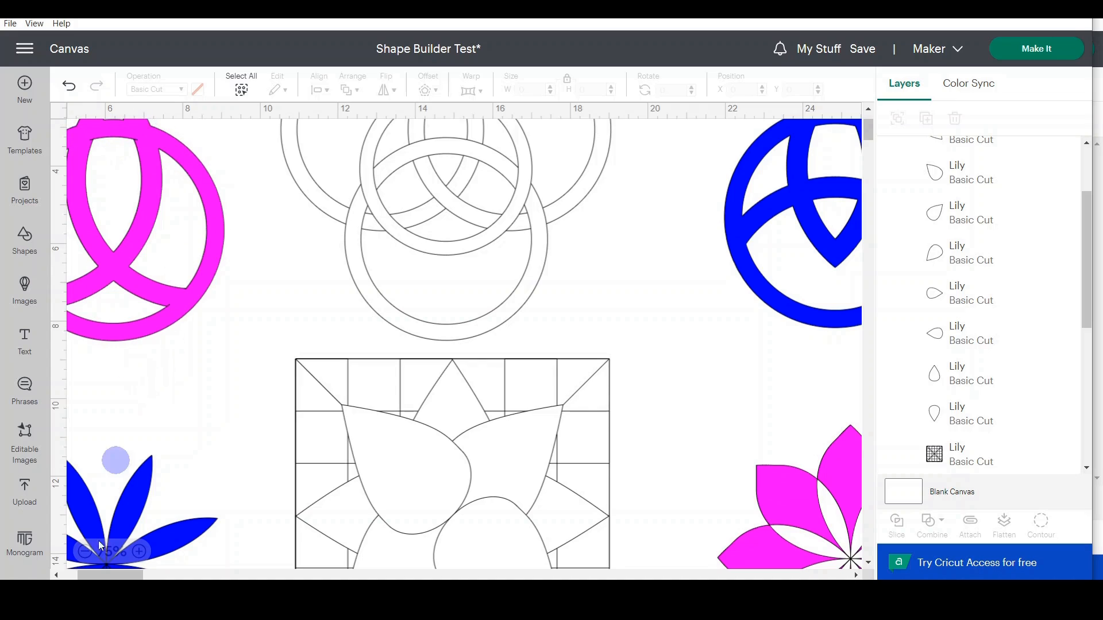
click(86, 551)
click(86, 552)
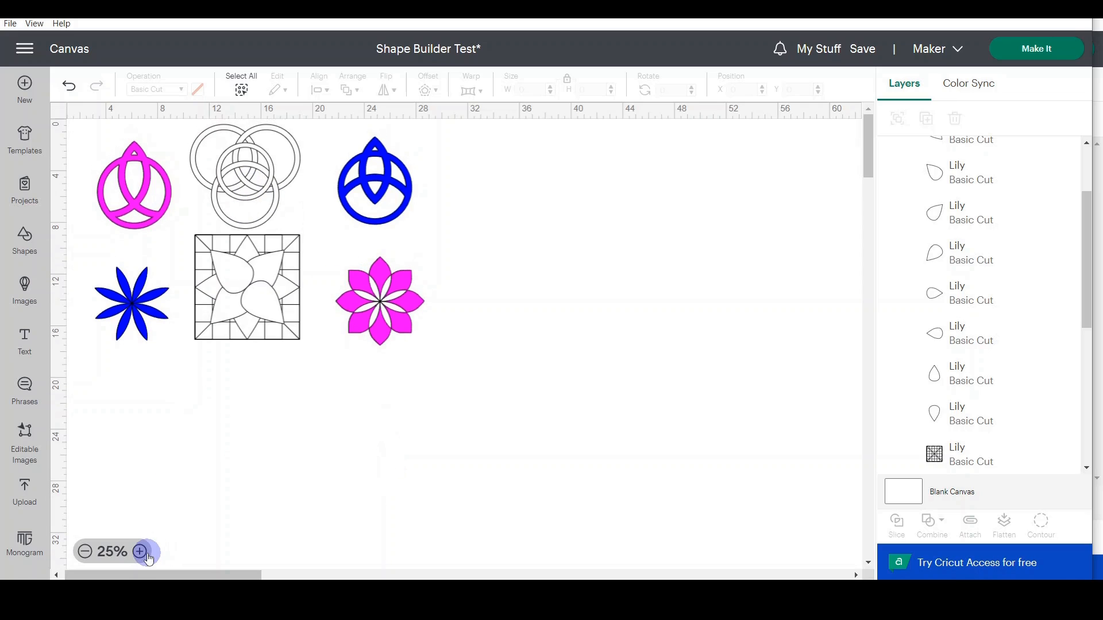
click(147, 554)
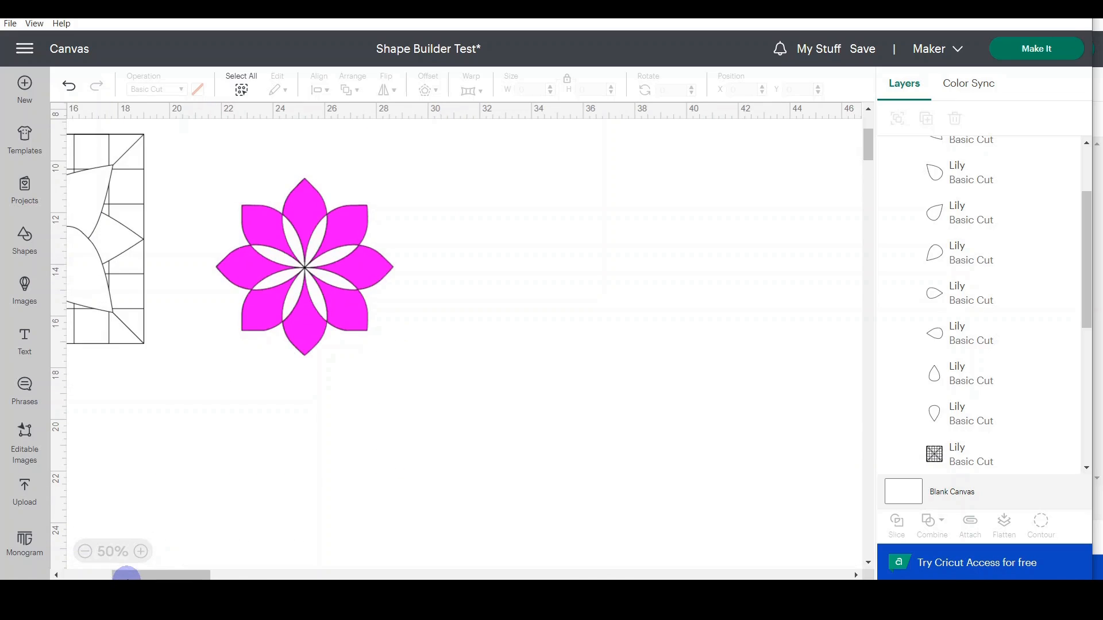
drag(124, 576, 63, 576)
scroll(509, 482, up, 5)
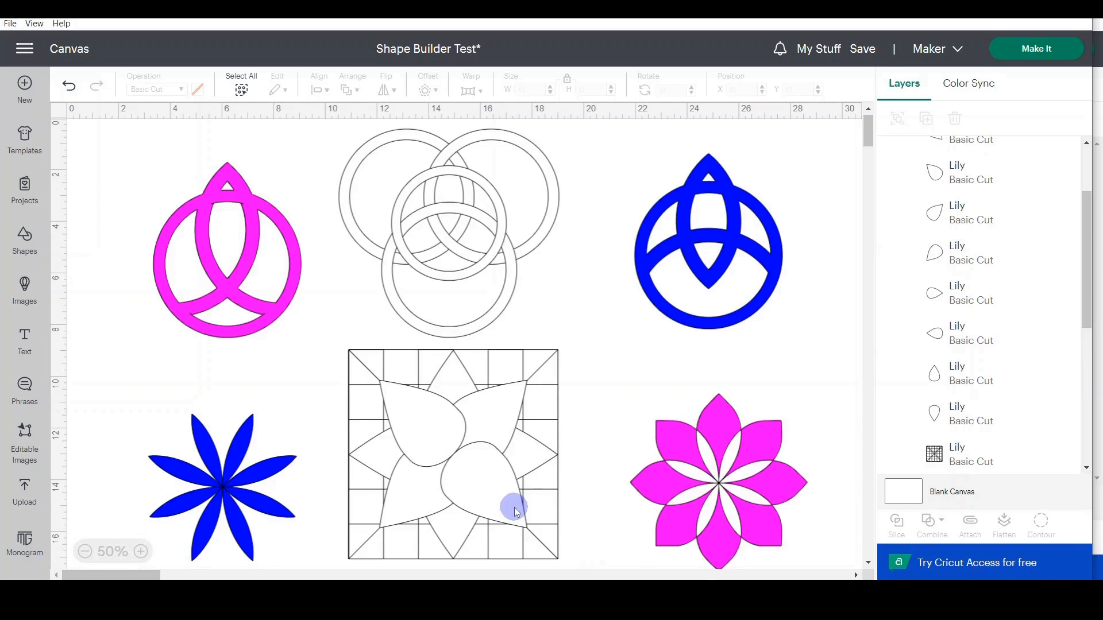
Combine the four overlapping rings of the Celtic Knot group with Unite
click(449, 162)
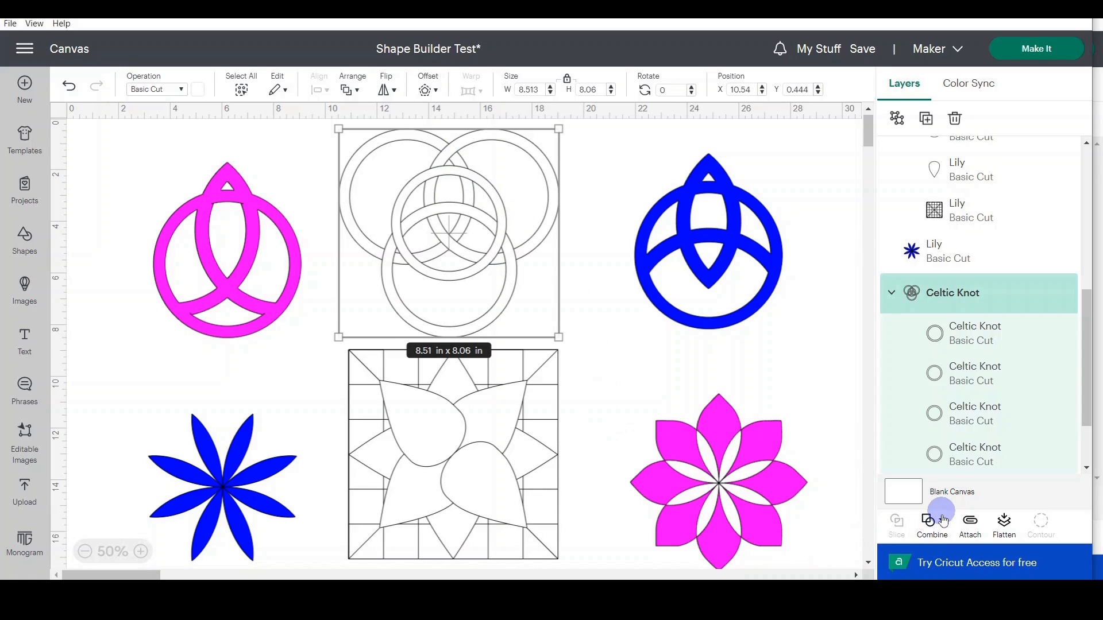
click(944, 520)
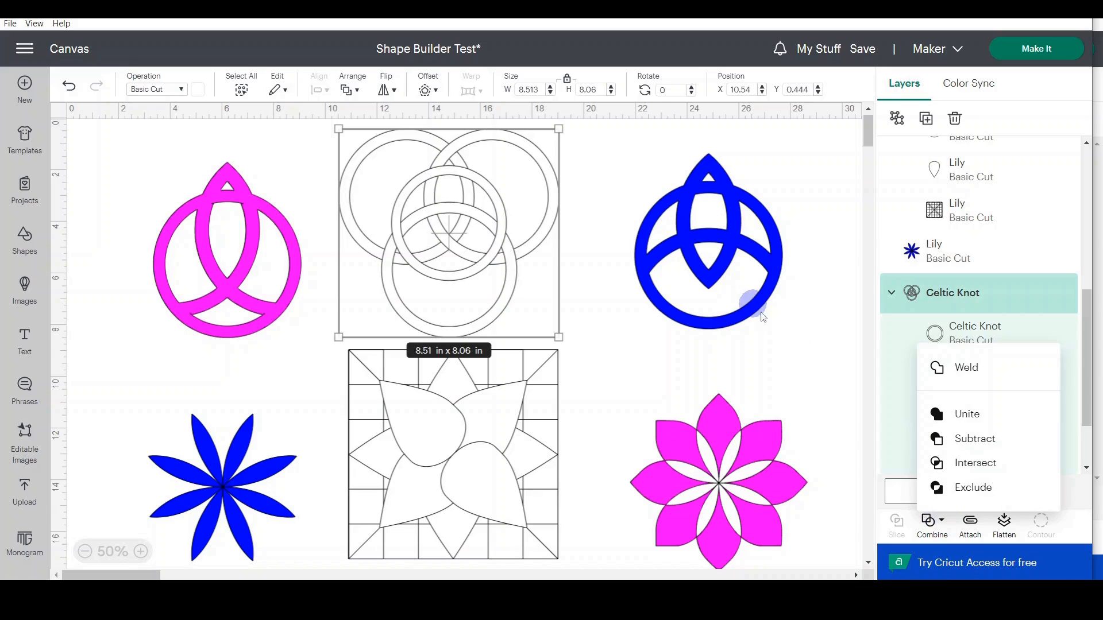
scroll(980, 382, down, 2)
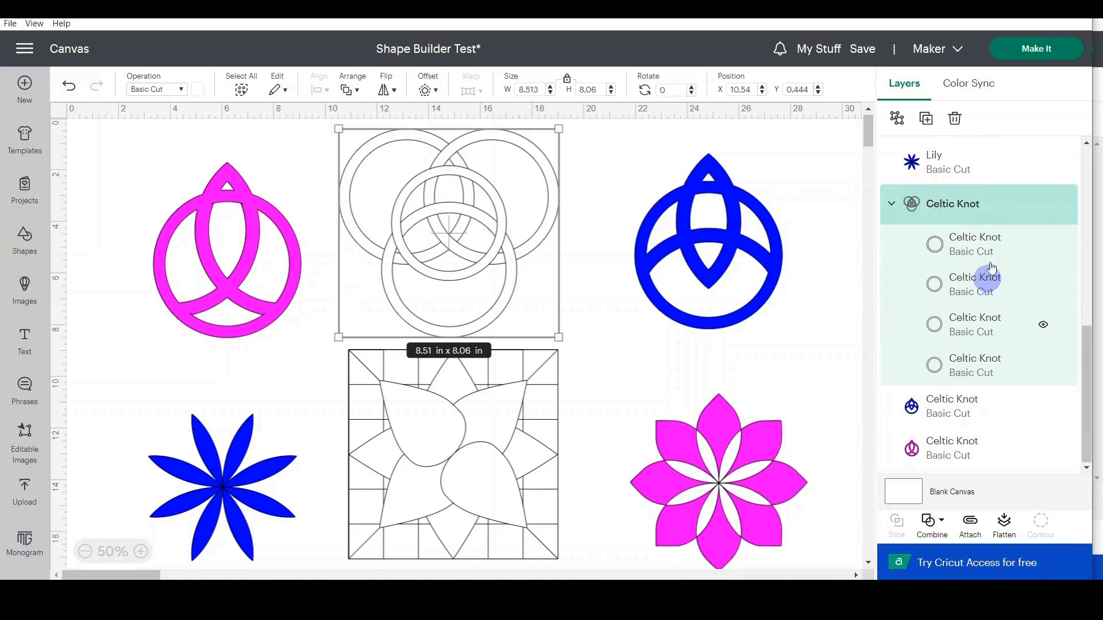
click(932, 521)
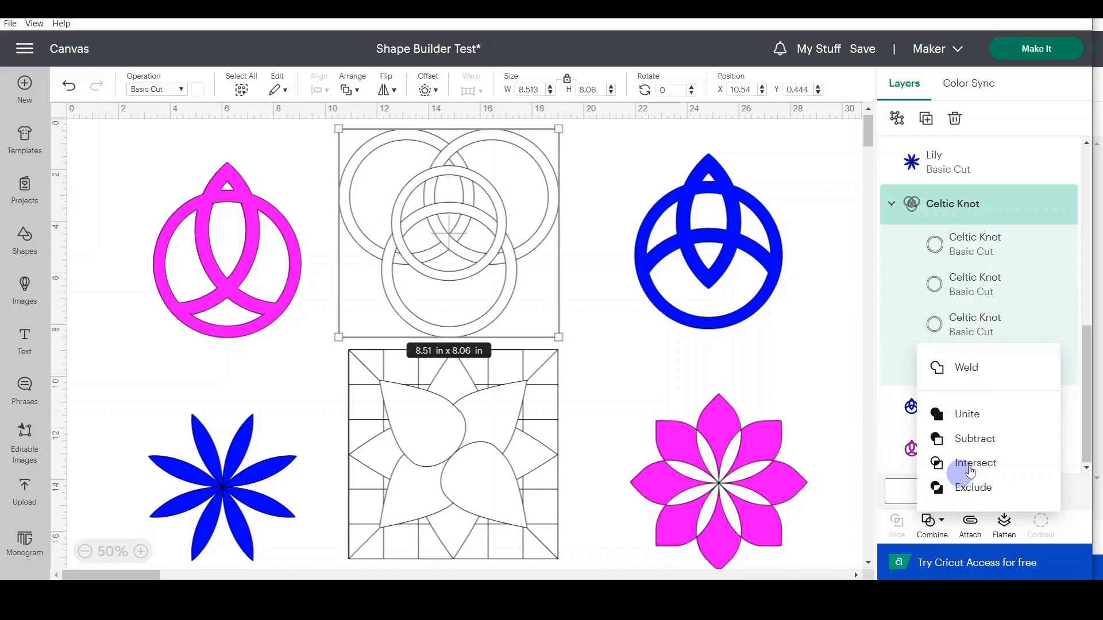
click(974, 421)
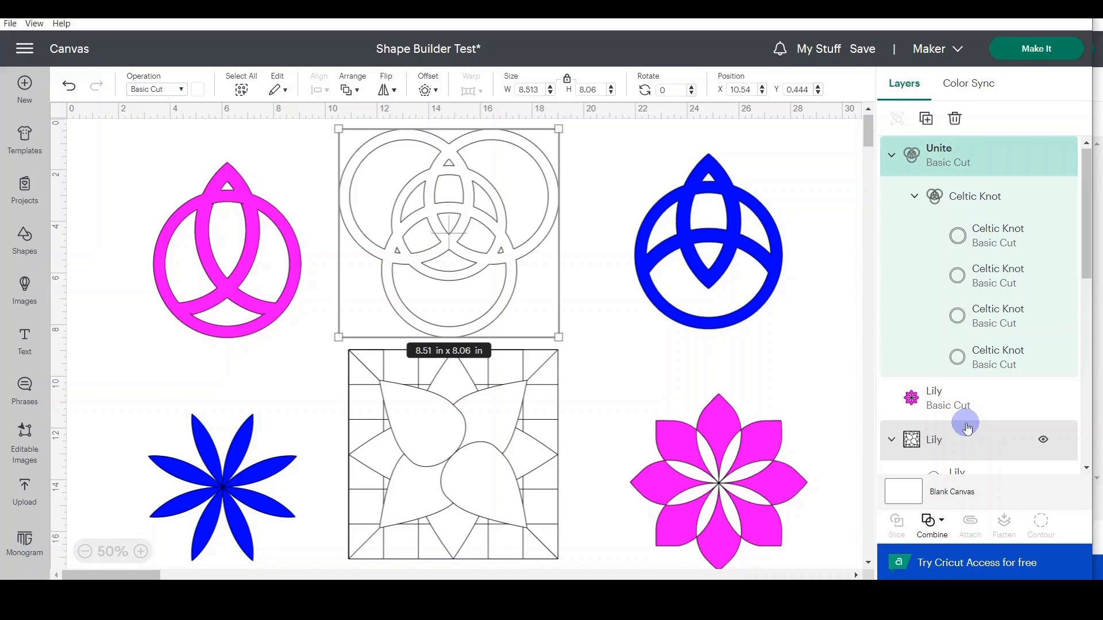
Select the Lily line group and examine the separate petal and grid layers it contains
click(479, 444)
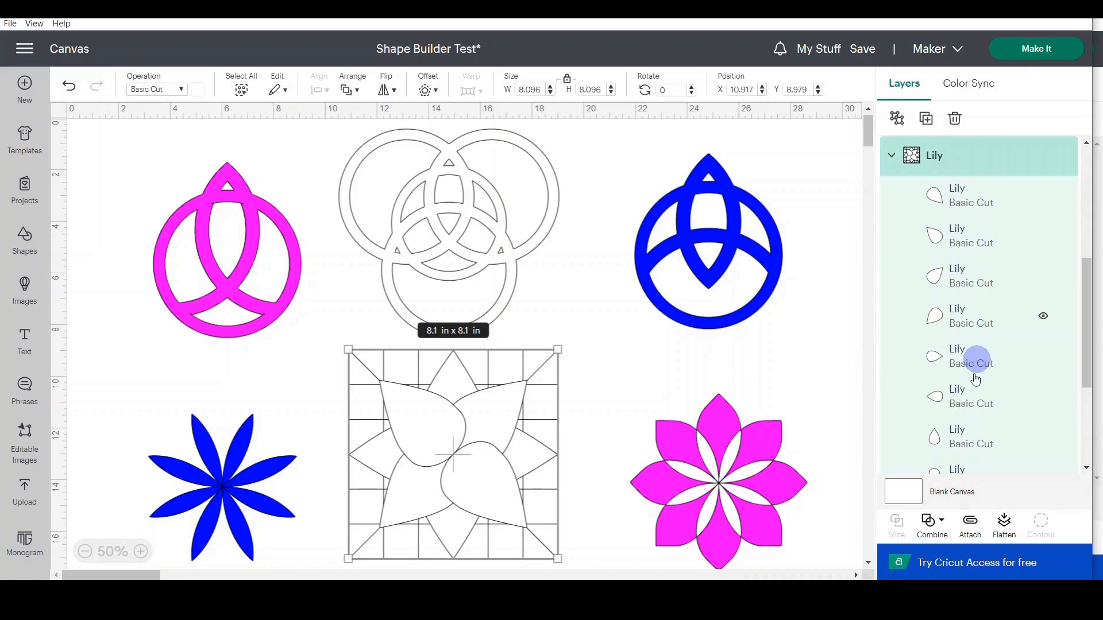
scroll(990, 308, down, 2)
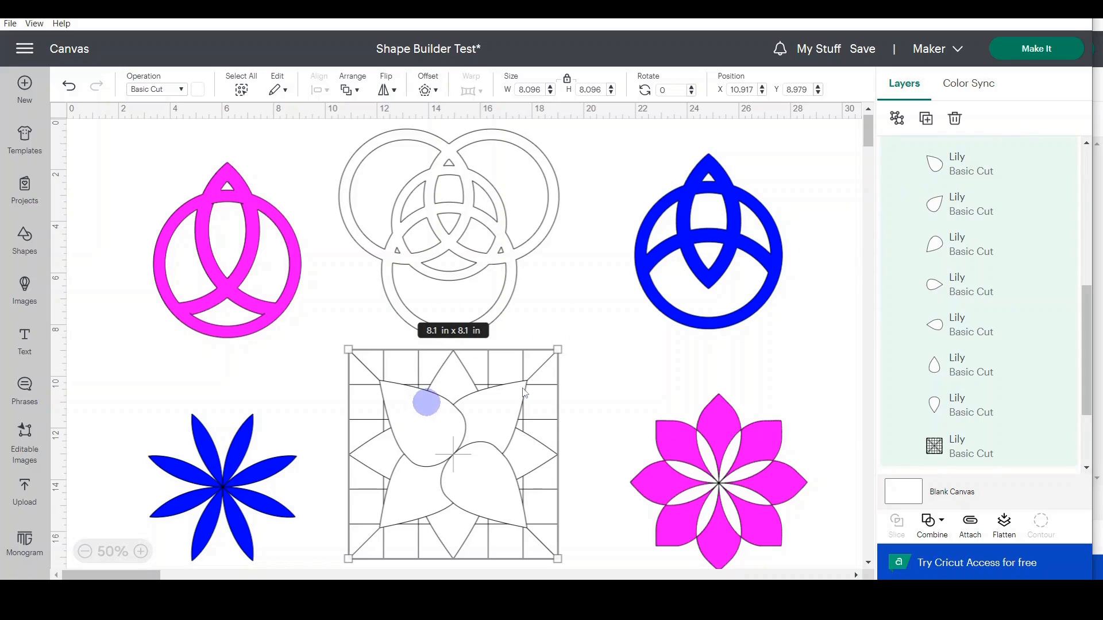
scroll(965, 394, down, 2)
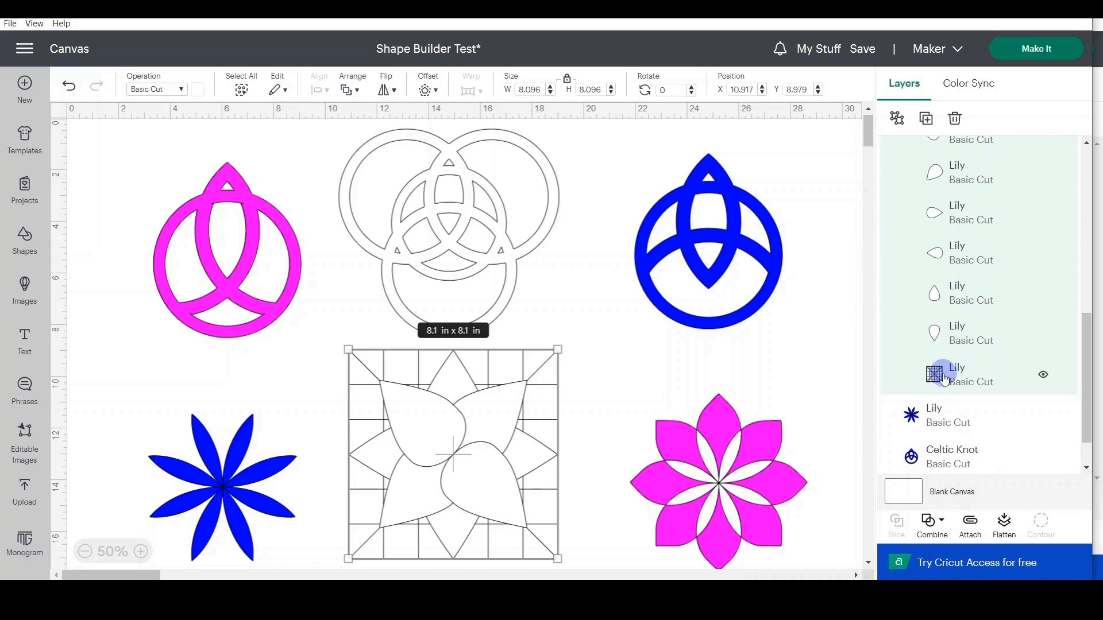
click(788, 345)
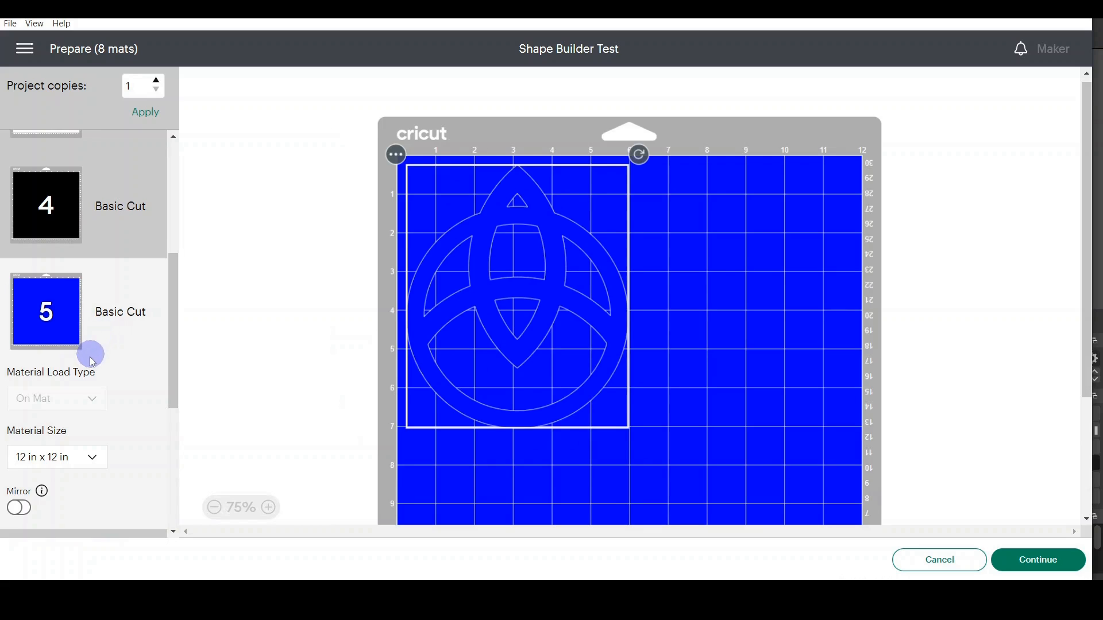
Preview the cut layouts of the blue flower on mat 6 and the magenta flower on mat 7
scroll(91, 385, down, 3)
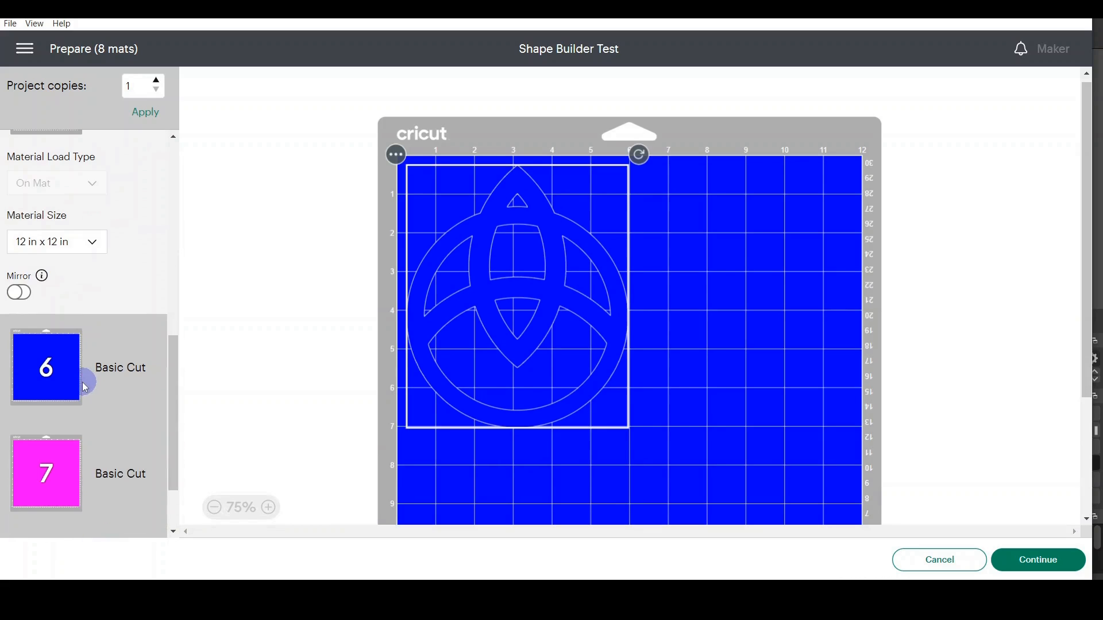
click(47, 347)
scroll(86, 373, down, 3)
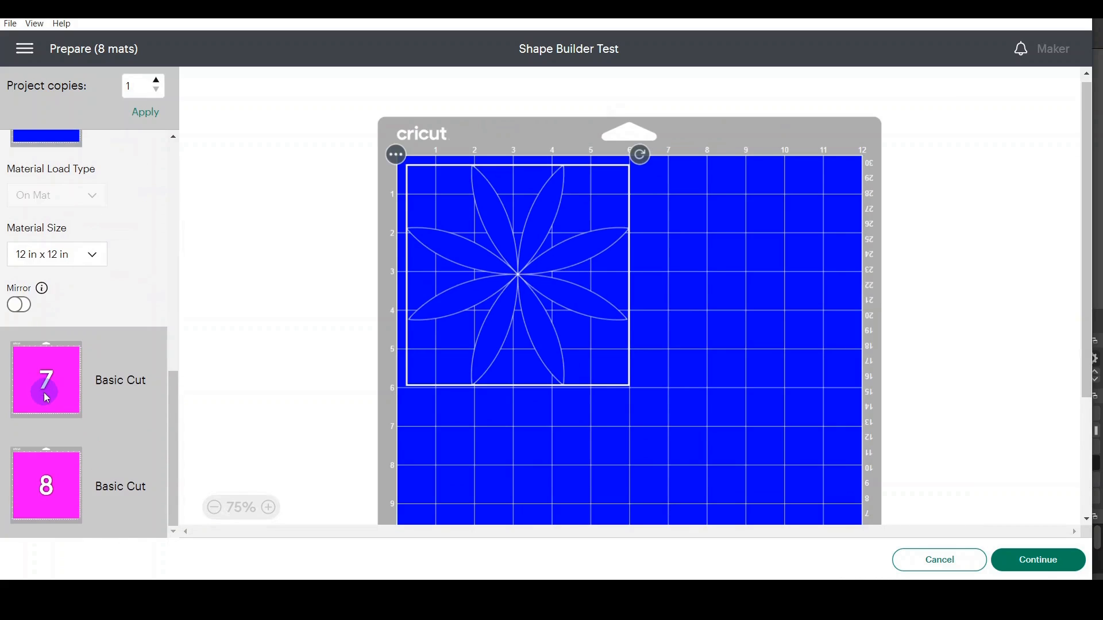
click(52, 397)
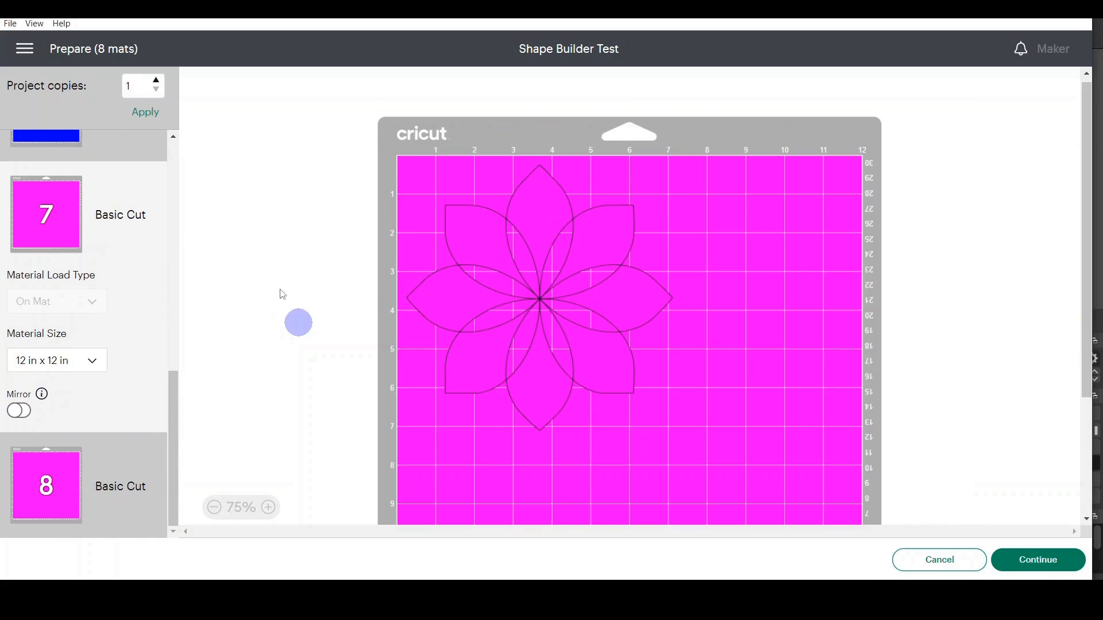